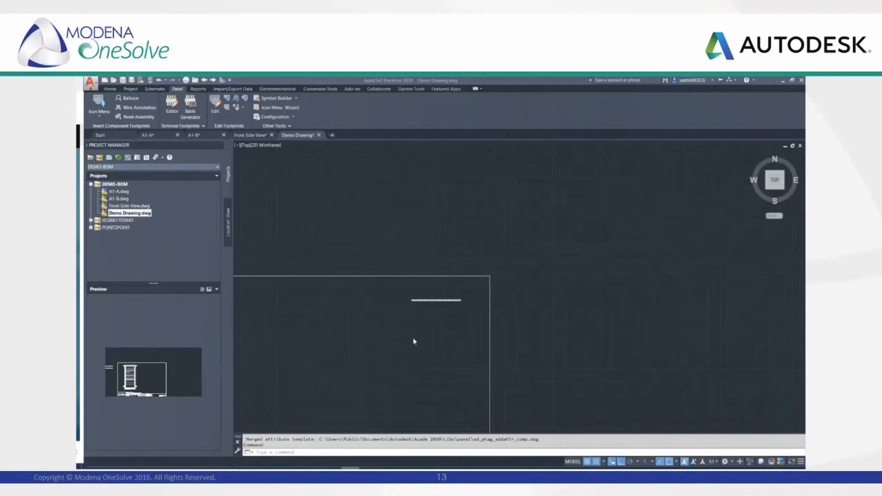
Insert a horizontal DIN rail with NC holes mounting below the existing rail inside the drawing border, at about the same length.
{"action": "left_click", "coordinate": [103, 108]}
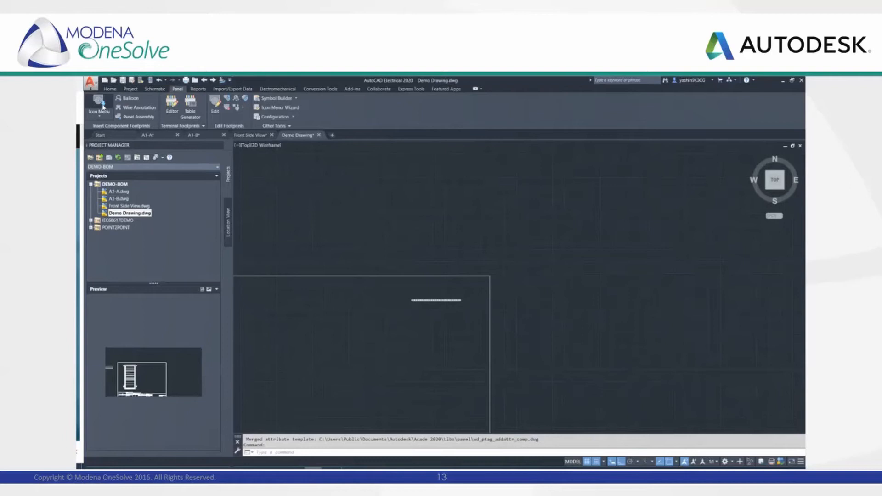
{"action": "left_click", "coordinate": [103, 107]}
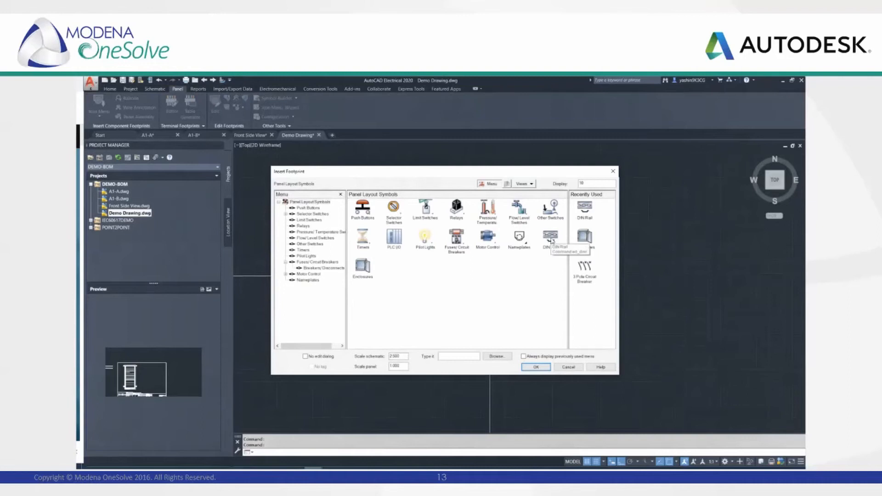
{"action": "double_click", "coordinate": [551, 239]}
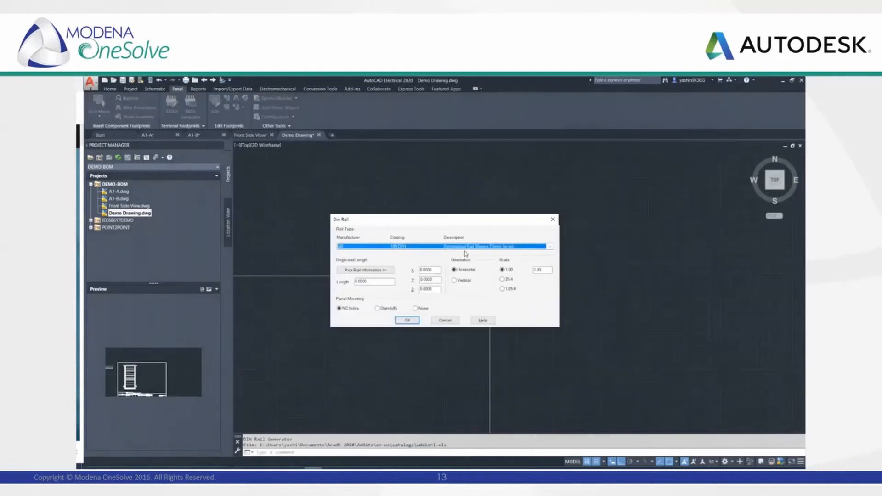
{"action": "left_click", "coordinate": [376, 271]}
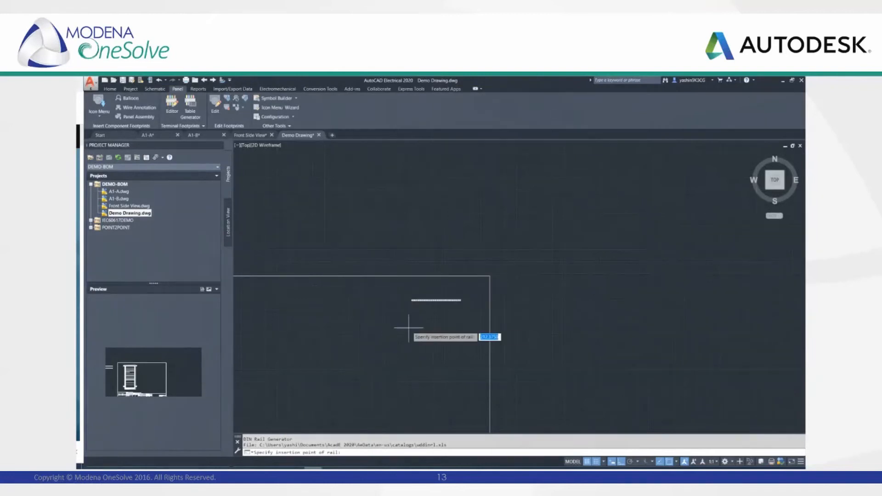
{"action": "left_click", "coordinate": [407, 328]}
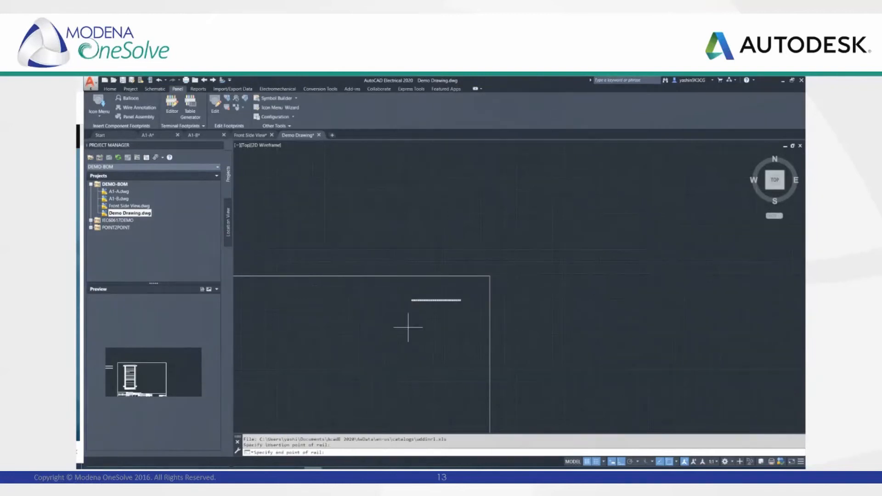
{"action": "left_click", "coordinate": [461, 331]}
{"action": "left_click", "coordinate": [410, 320]}
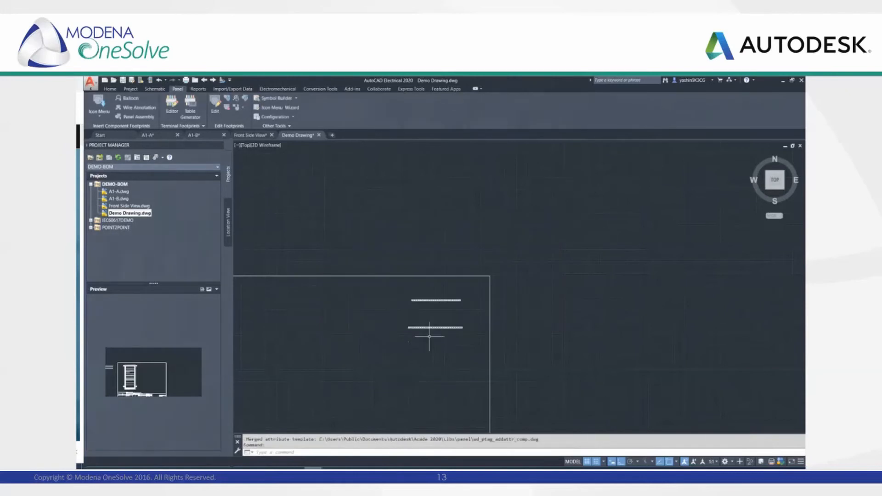
Start inserting a 3-Pole Circuit Breaker footprint from the breakers/disconnects symbols and look up its catalog data.
{"action": "scroll", "coordinate": [449, 316], "scroll_direction": "up", "scroll_amount": 4}
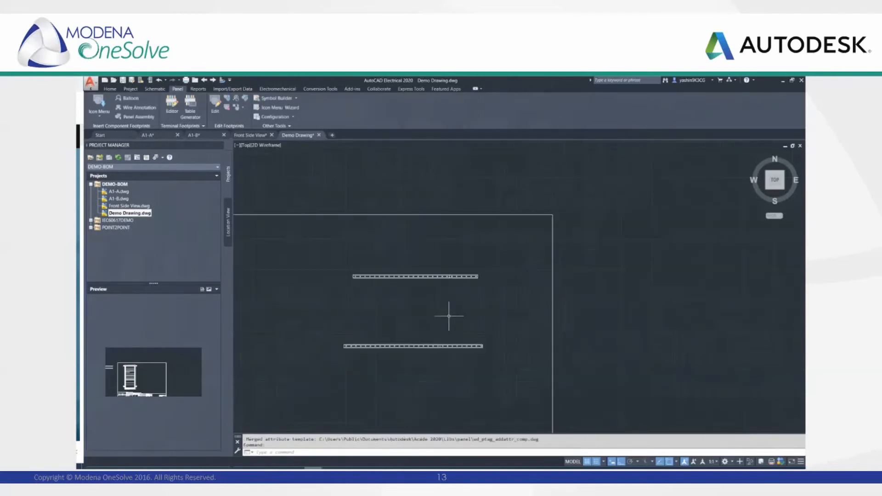
{"action": "scroll", "coordinate": [449, 316], "scroll_direction": "down", "scroll_amount": 3}
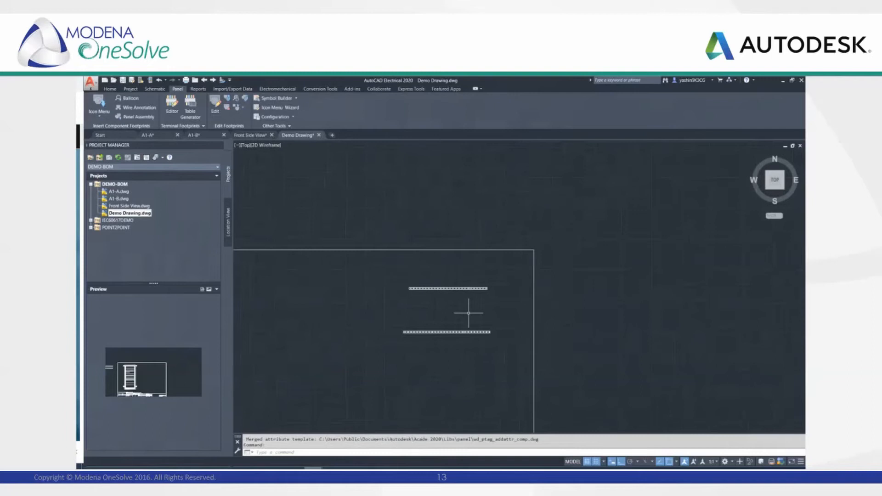
{"action": "left_click", "coordinate": [99, 105]}
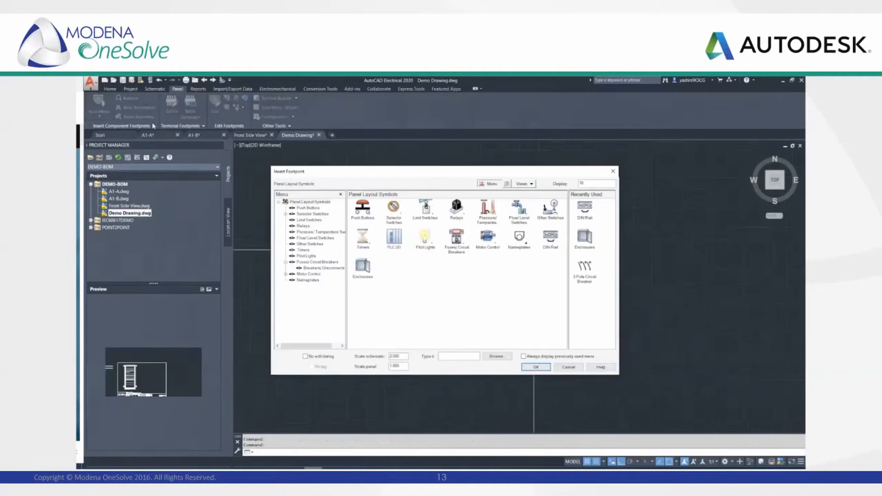
{"action": "left_click", "coordinate": [456, 242]}
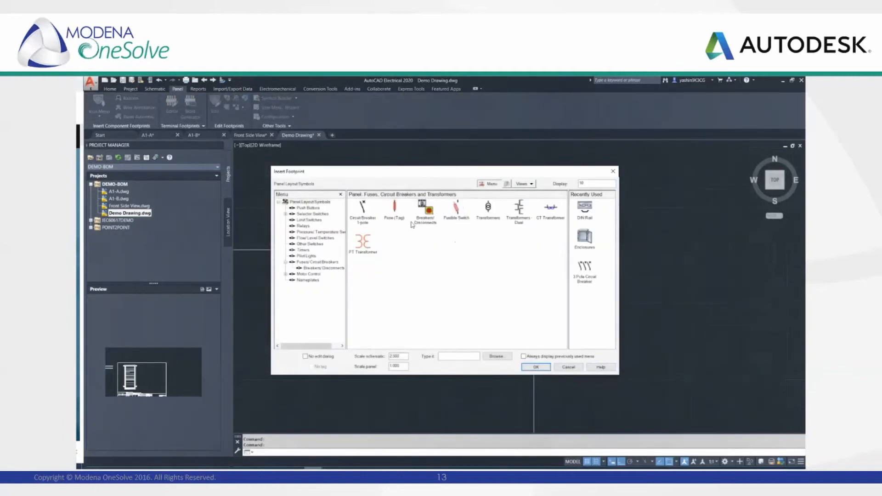
{"action": "left_click", "coordinate": [426, 221]}
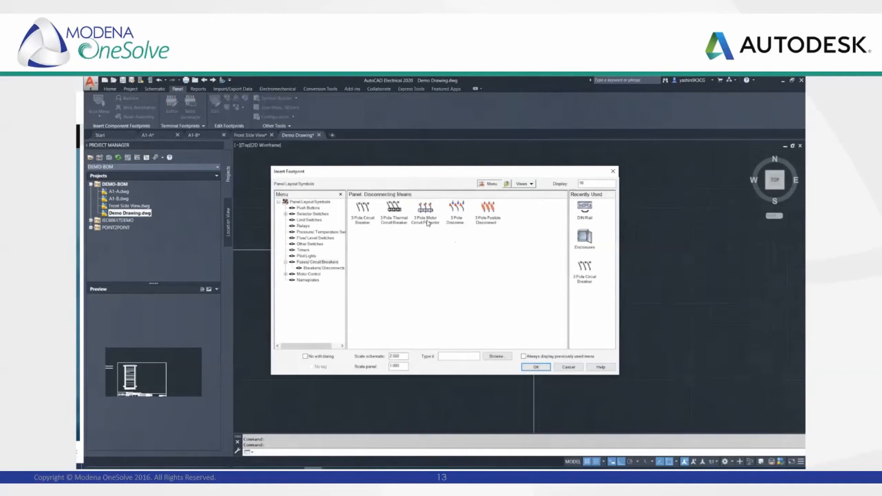
{"action": "left_click", "coordinate": [363, 220]}
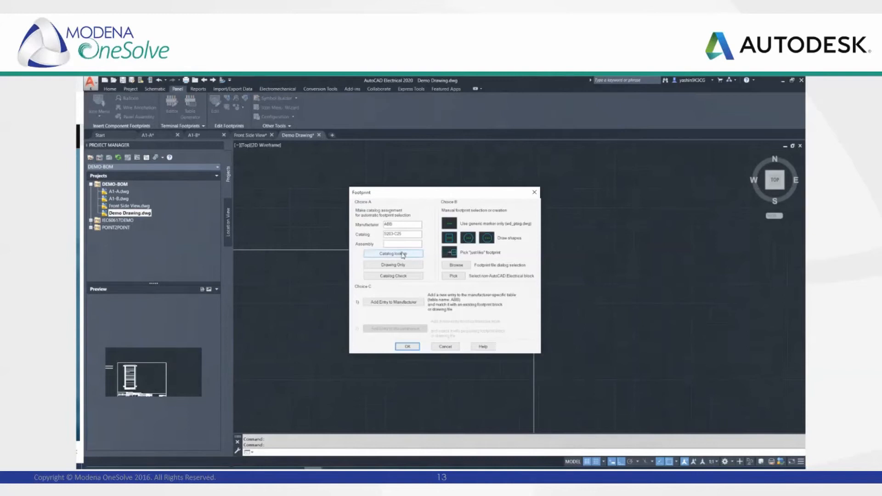
{"action": "left_click", "coordinate": [402, 255]}
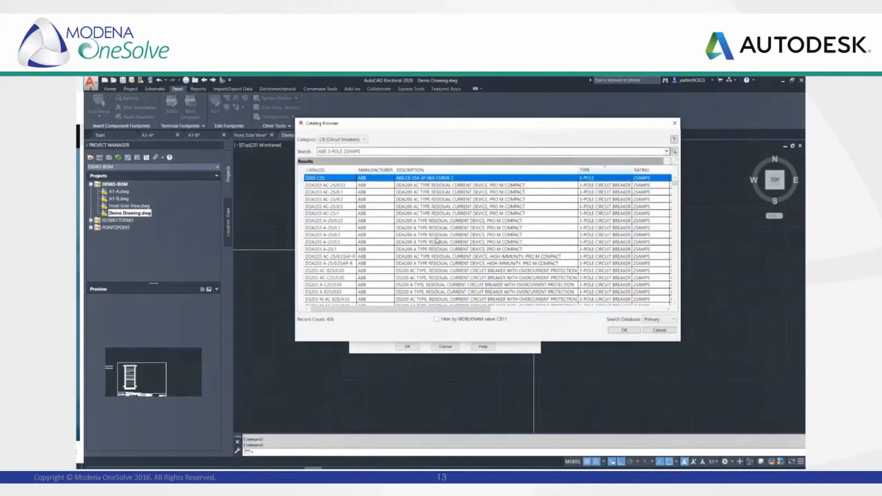
Search the circuit breaker catalog for S203-C25 and assign that ABB 25 A 3-pole breaker to the footprint.
{"action": "scroll", "coordinate": [436, 240], "scroll_direction": "down", "scroll_amount": 4}
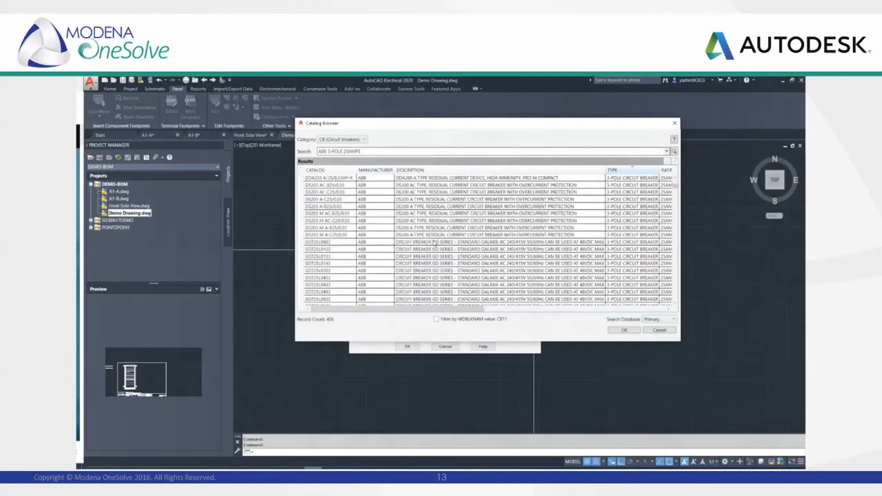
{"action": "scroll", "coordinate": [435, 242], "scroll_direction": "up", "scroll_amount": 4}
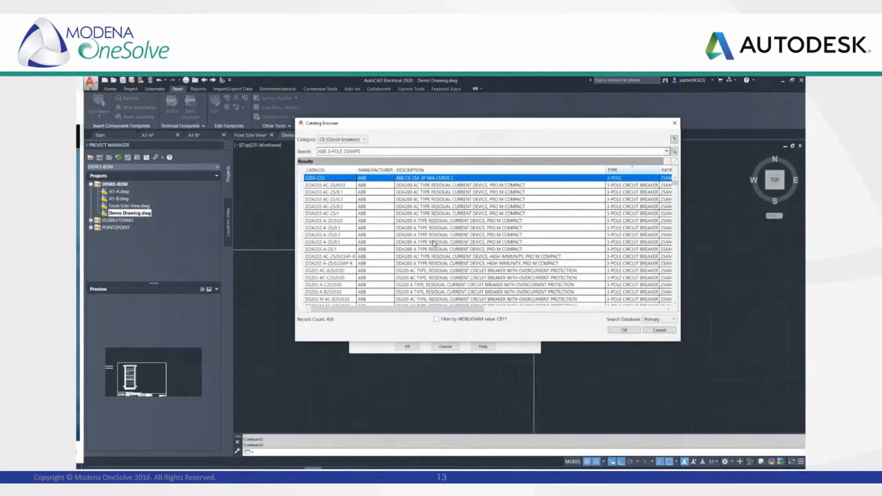
{"action": "scroll", "coordinate": [434, 243], "scroll_direction": "down", "scroll_amount": 5}
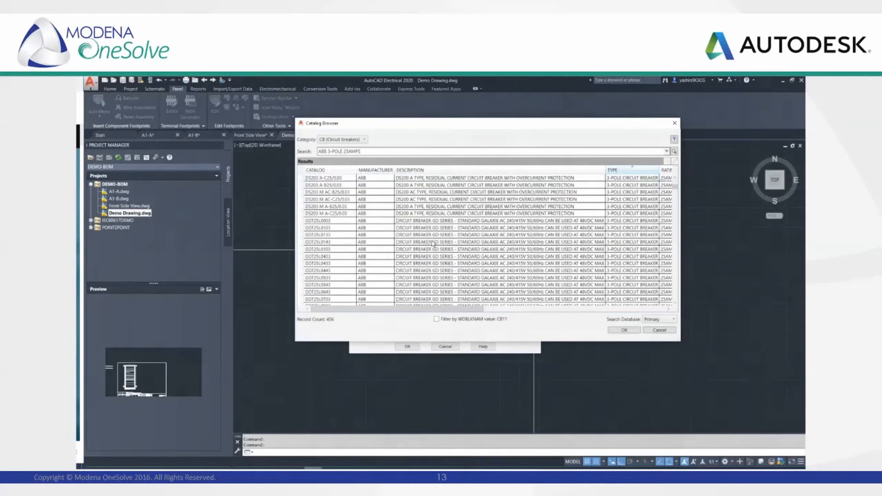
{"action": "left_click", "coordinate": [666, 151]}
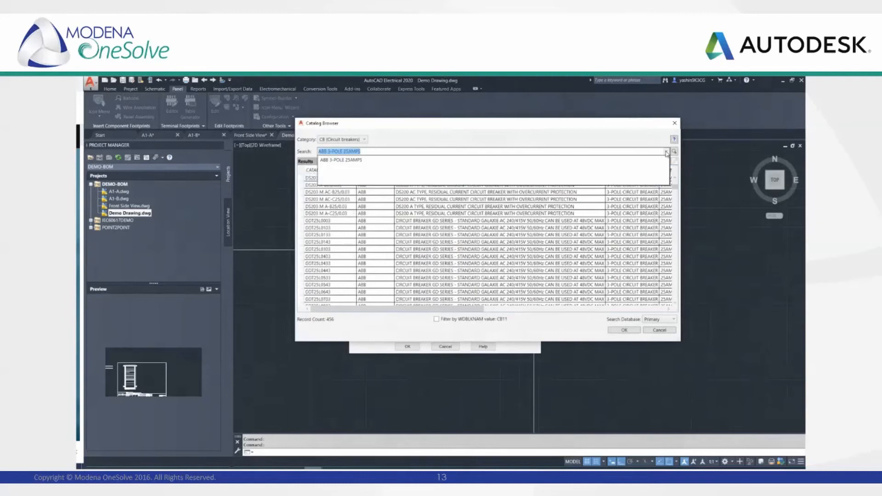
{"action": "left_click", "coordinate": [665, 152]}
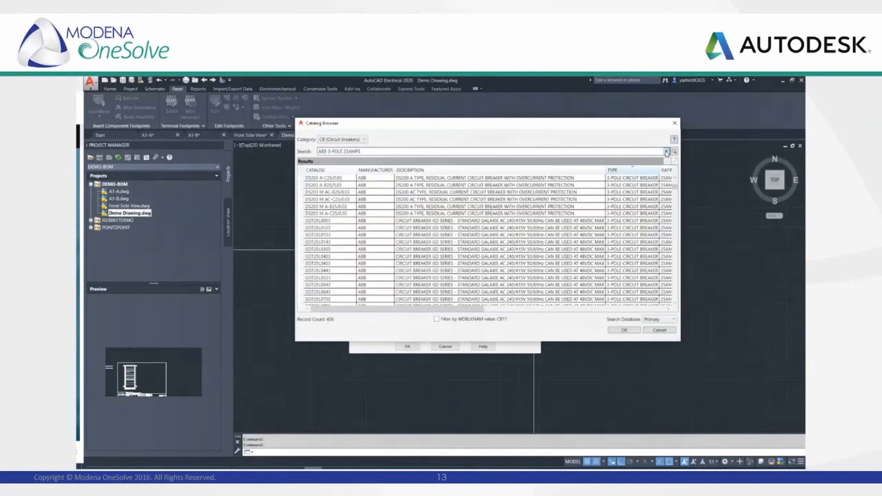
{"action": "left_click", "coordinate": [666, 152]}
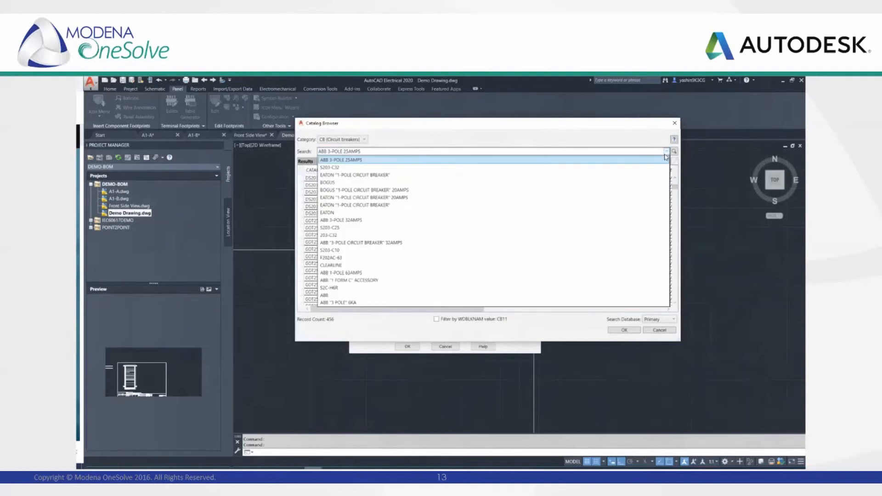
{"action": "left_click", "coordinate": [411, 234]}
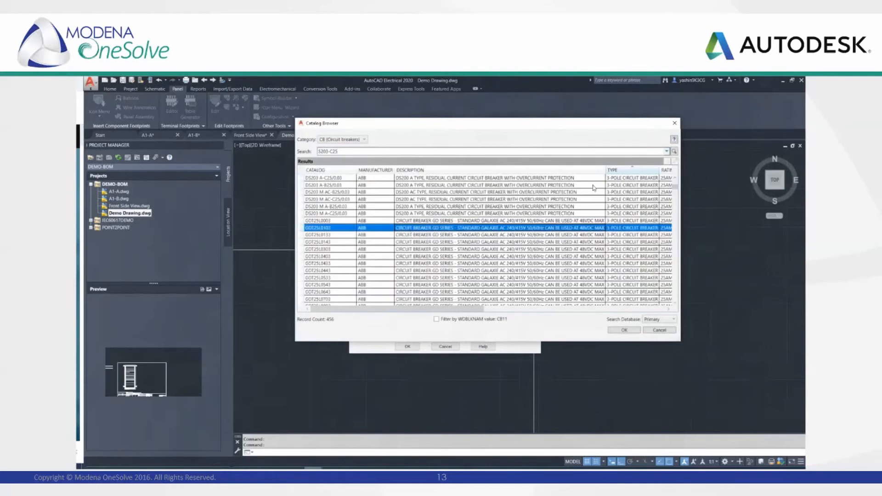
{"action": "left_click", "coordinate": [674, 153]}
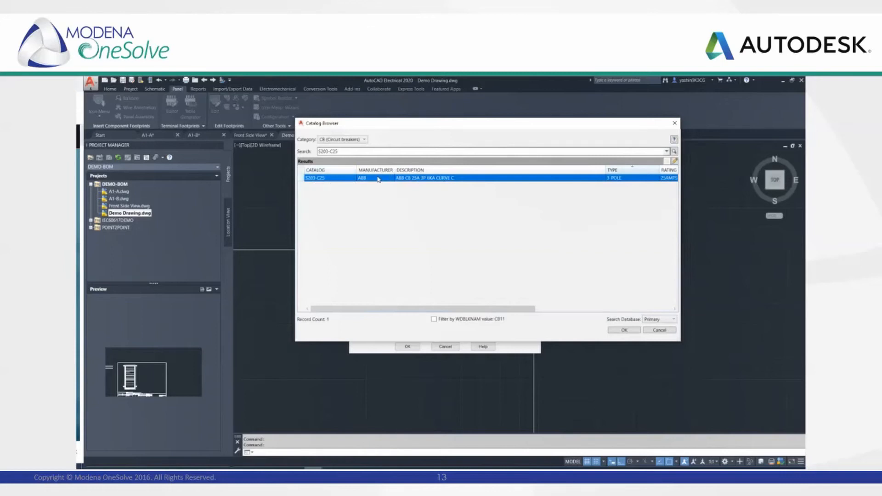
{"action": "double_click", "coordinate": [431, 180]}
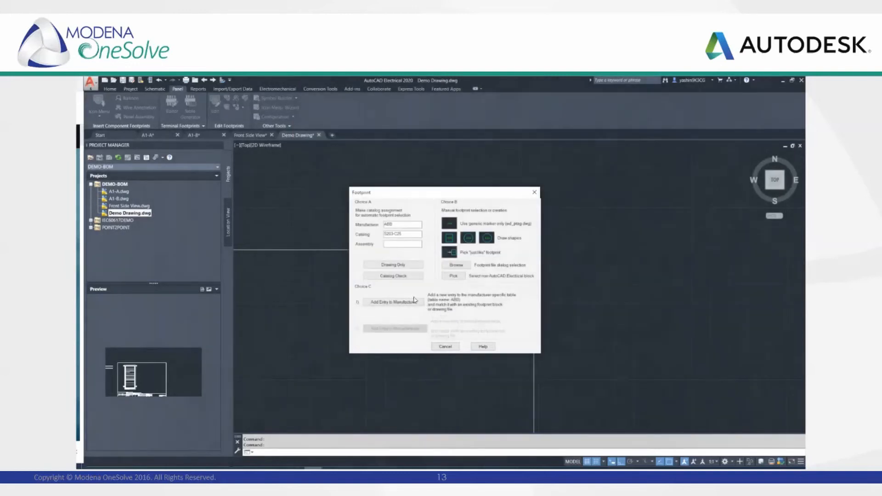
Place the breaker footprint upright at the left end of the lower DIN rail and accept its component data.
{"action": "left_click", "coordinate": [407, 347]}
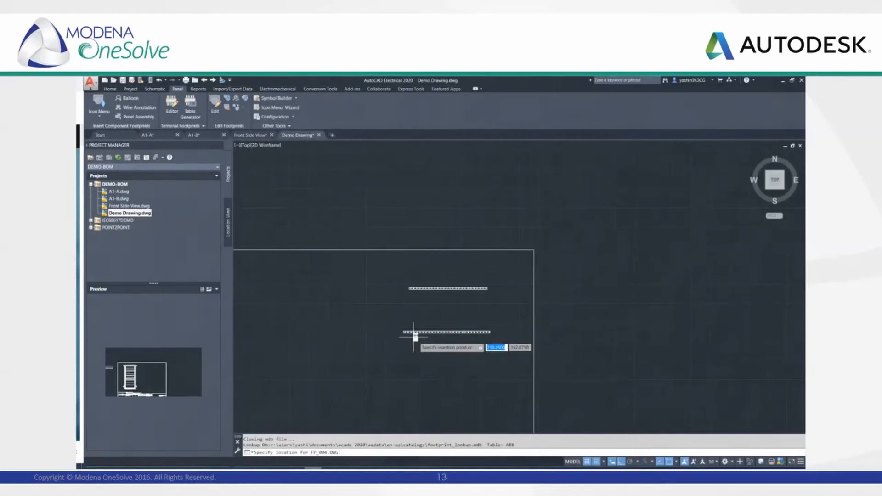
{"action": "scroll", "coordinate": [406, 338], "scroll_direction": "up", "scroll_amount": 4}
{"action": "scroll", "coordinate": [407, 339], "scroll_direction": "up", "scroll_amount": 5}
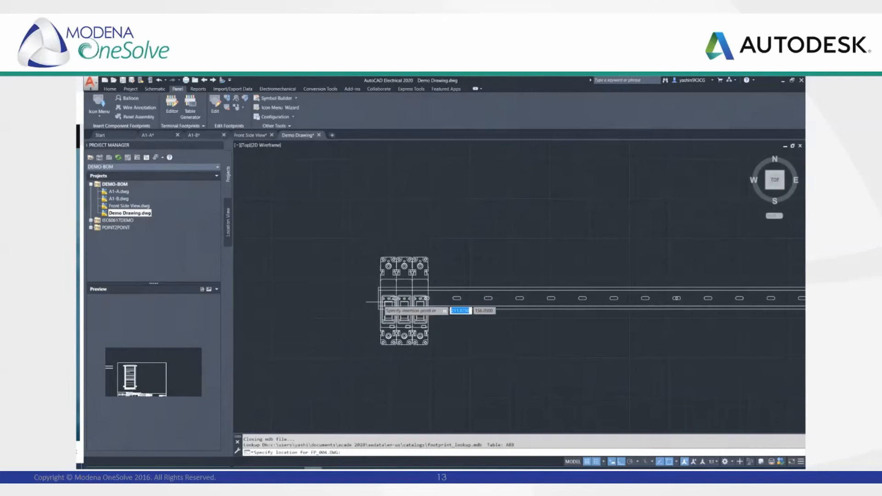
{"action": "left_click", "coordinate": [378, 297]}
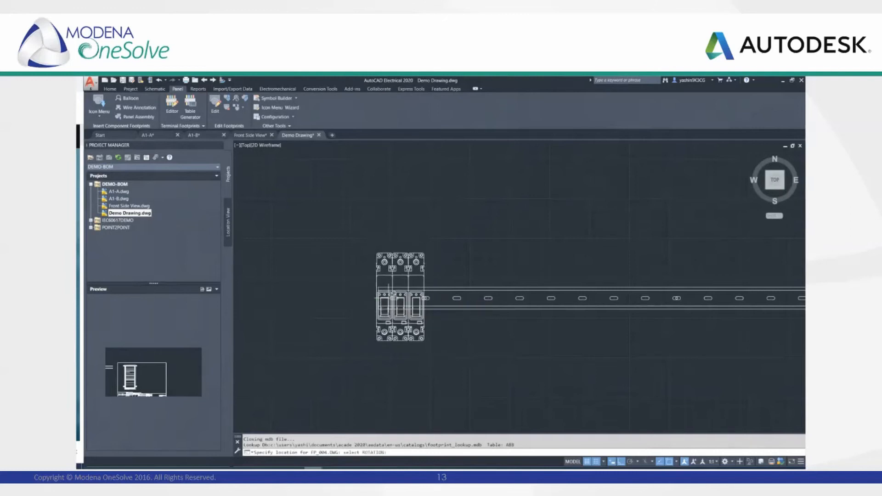
{"action": "left_click", "coordinate": [482, 252]}
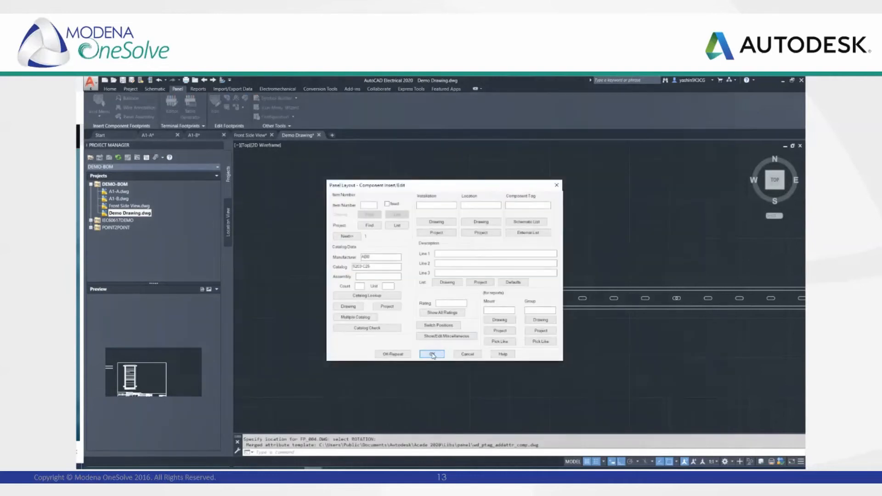
{"action": "left_click", "coordinate": [432, 354]}
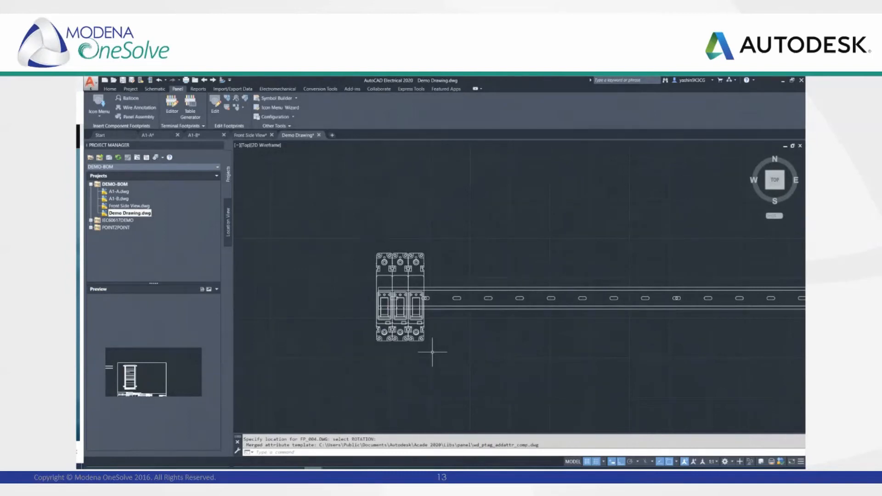
Start inserting an Enclosures footprint with the Onesolve manufacturer and catalog assignment.
{"action": "scroll", "coordinate": [451, 355], "scroll_direction": "down", "scroll_amount": 2}
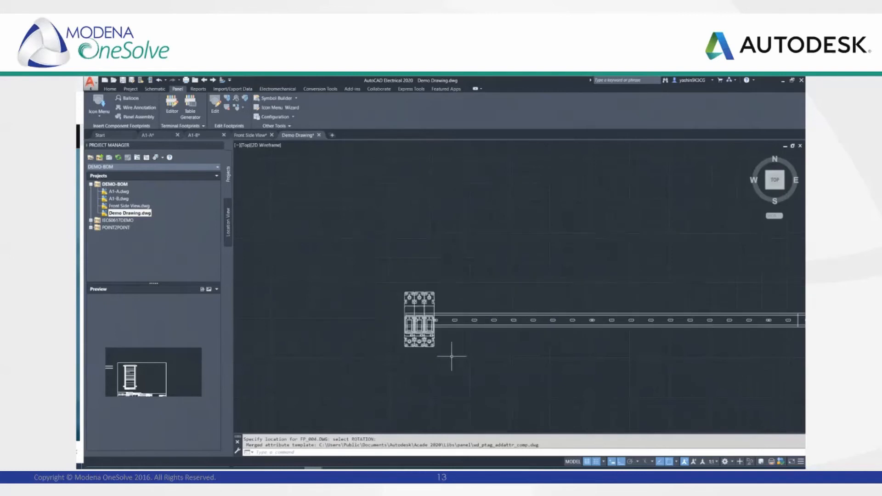
{"action": "scroll", "coordinate": [452, 356], "scroll_direction": "down", "scroll_amount": 5}
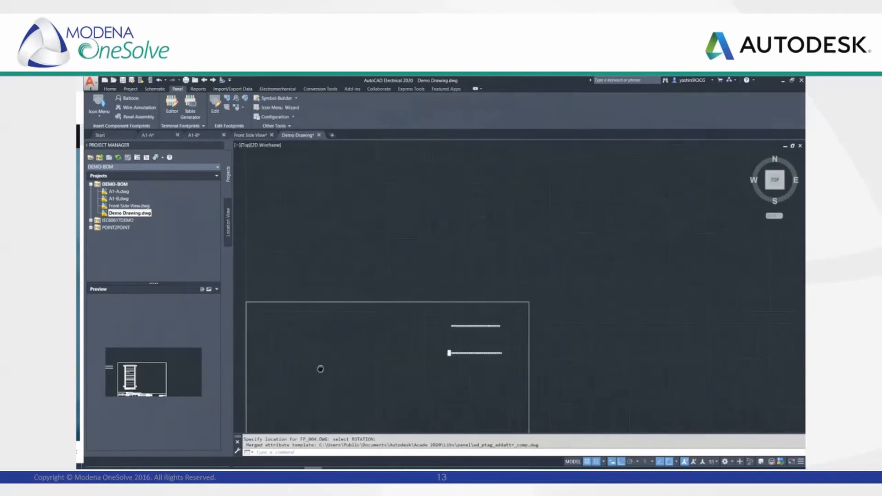
{"action": "middle_click_drag", "start_coordinate": [320, 369], "coordinate": [464, 354]}
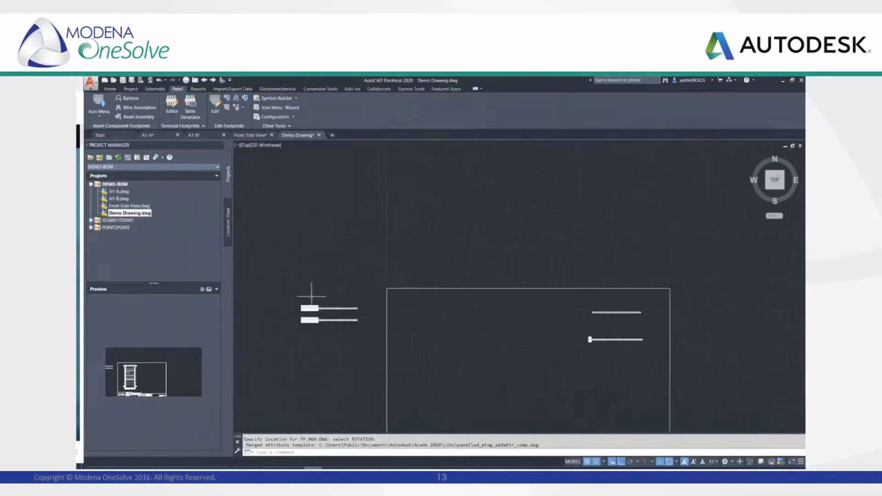
{"action": "scroll", "coordinate": [311, 296], "scroll_direction": "up", "scroll_amount": 5}
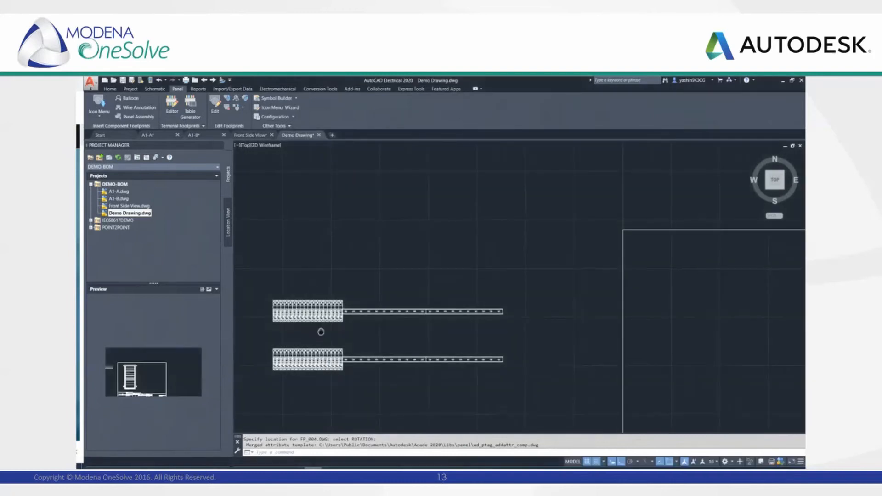
{"action": "middle_click_drag", "start_coordinate": [320, 331], "coordinate": [351, 332]}
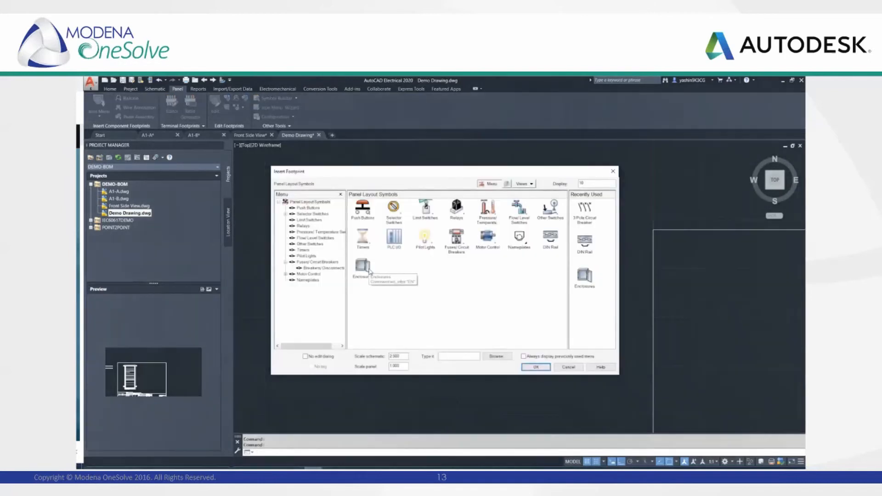
{"action": "left_click", "coordinate": [369, 271]}
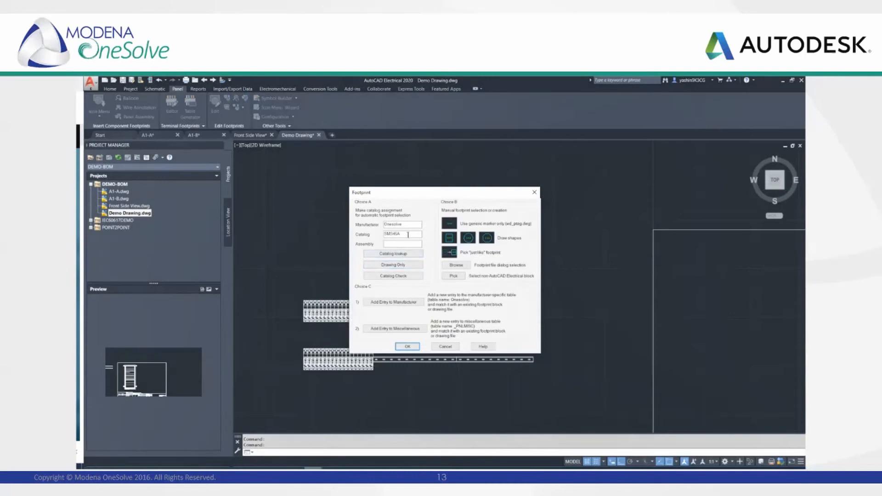
{"action": "double_click", "coordinate": [392, 234]}
{"action": "left_click", "coordinate": [396, 236]}
{"action": "double_click", "coordinate": [390, 237]}
{"action": "left_click", "coordinate": [412, 348]}
Place the enclosure upright inside the drawing border, to the left of the two separate DIN rails, and accept its component data.
{"action": "scroll", "coordinate": [570, 348], "scroll_direction": "down", "scroll_amount": 4}
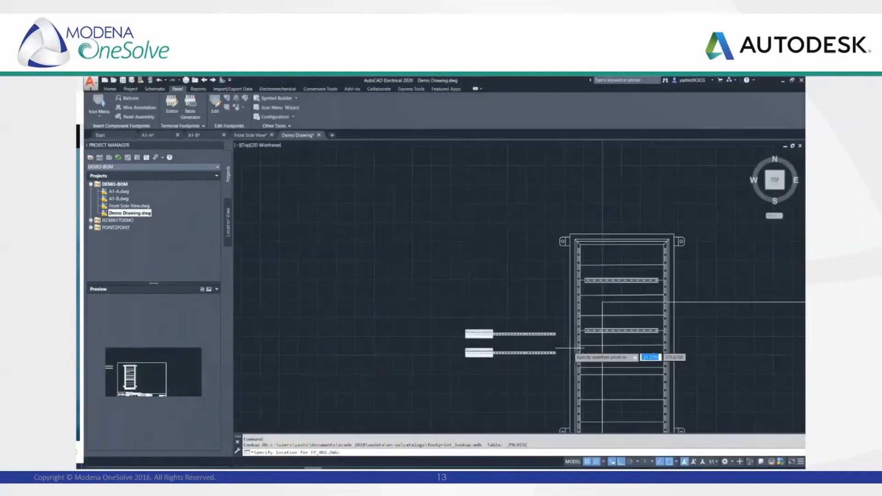
{"action": "scroll", "coordinate": [571, 349], "scroll_direction": "down", "scroll_amount": 5}
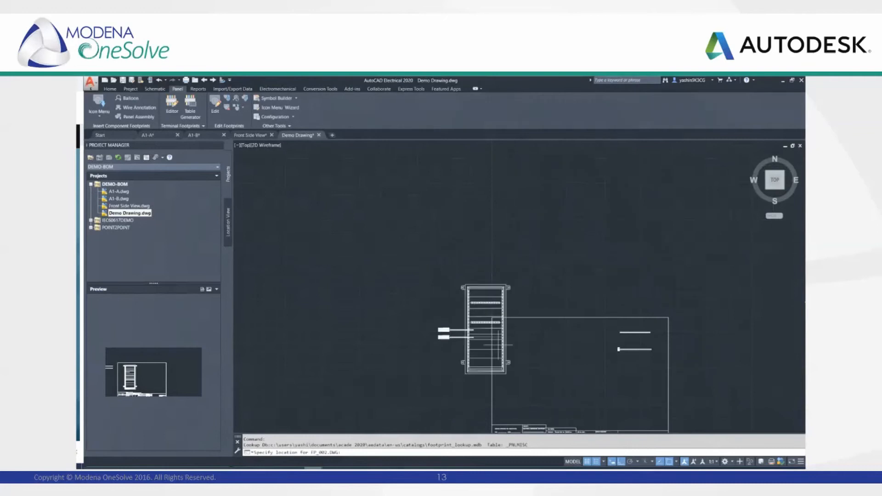
{"action": "left_click", "coordinate": [517, 367]}
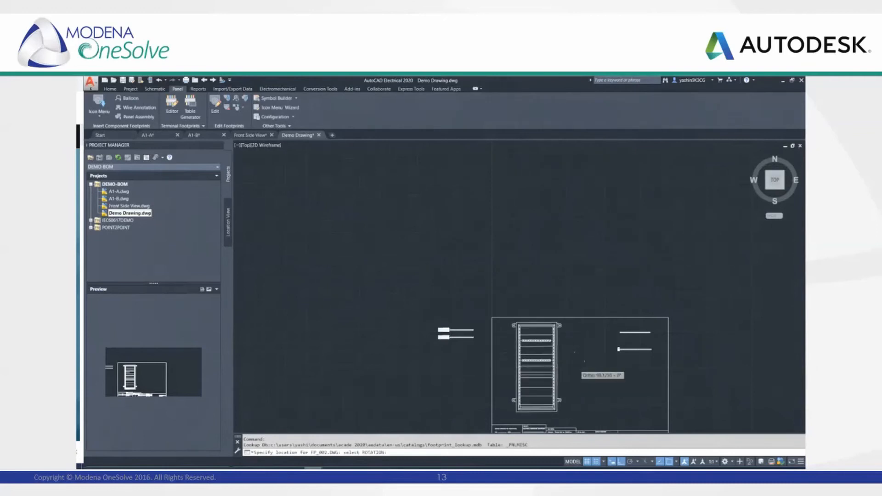
{"action": "left_click", "coordinate": [575, 367]}
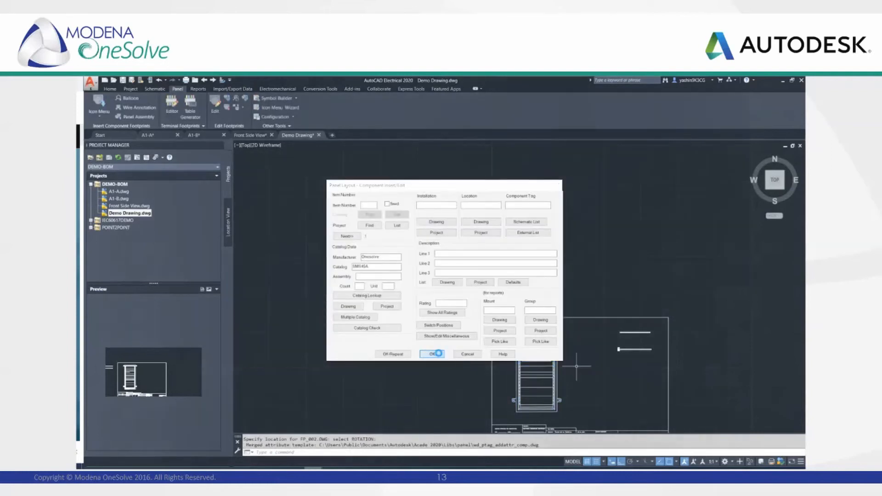
{"action": "left_click", "coordinate": [438, 354]}
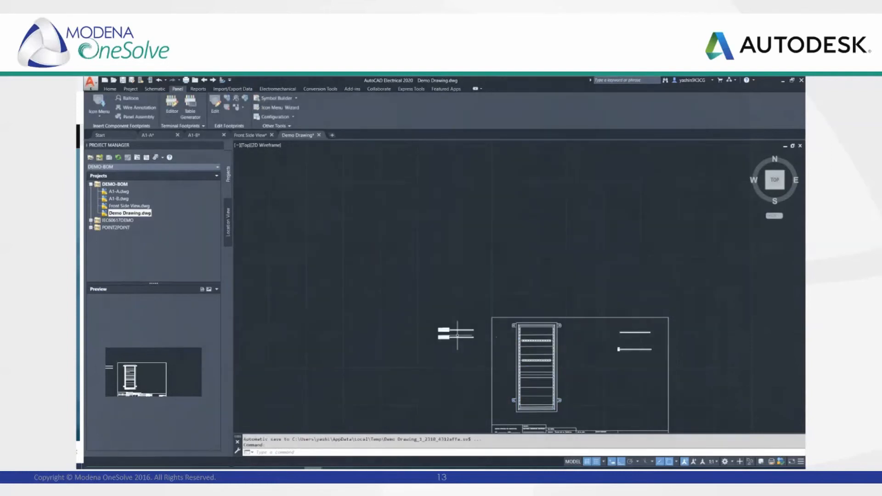
Copy the upper row of circuit breakers from outside the border onto the left end of the enclosure's upper DIN rail.
{"action": "scroll", "coordinate": [460, 334], "scroll_direction": "up", "scroll_amount": 8}
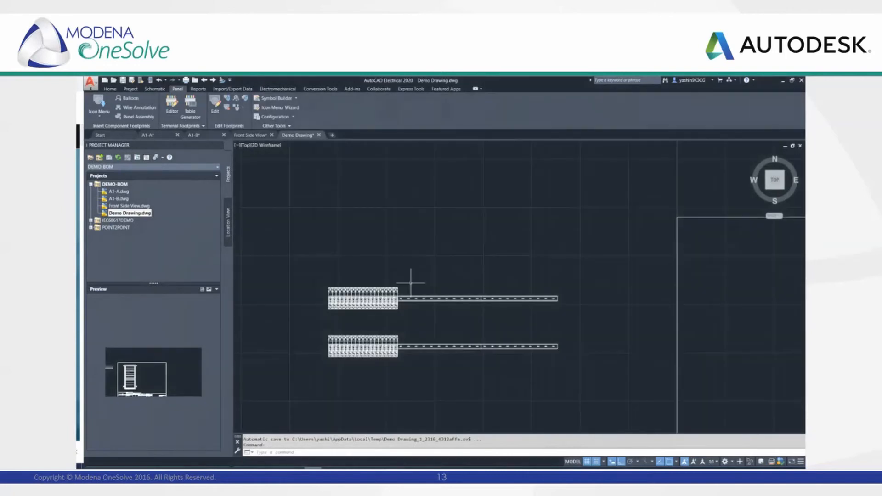
{"action": "left_click", "coordinate": [410, 283]}
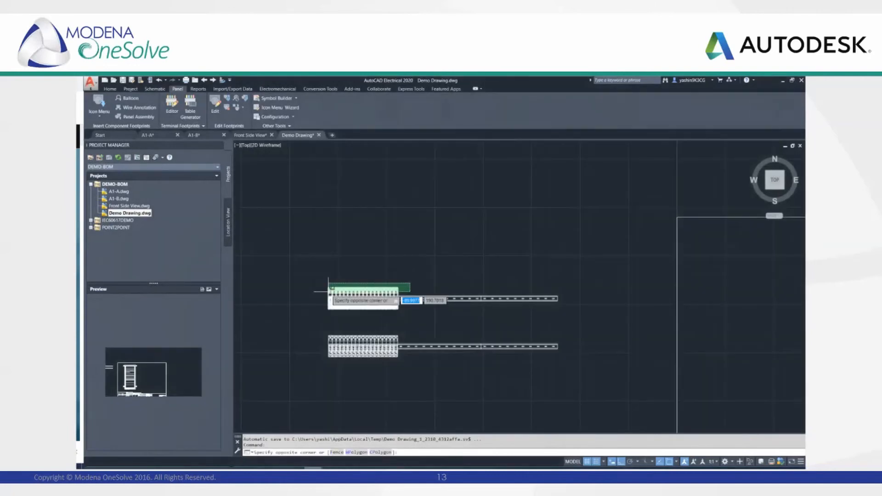
{"action": "left_click", "coordinate": [326, 295]}
{"action": "right_click", "coordinate": [348, 285]}
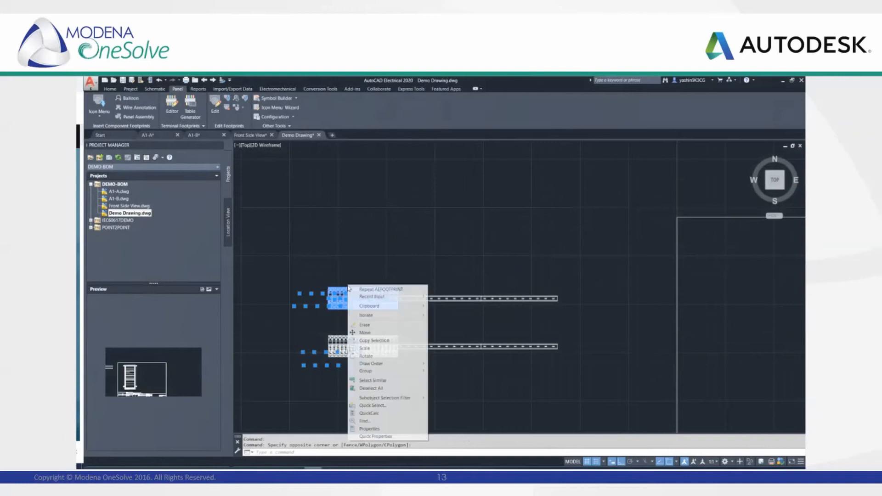
{"action": "left_click", "coordinate": [378, 341]}
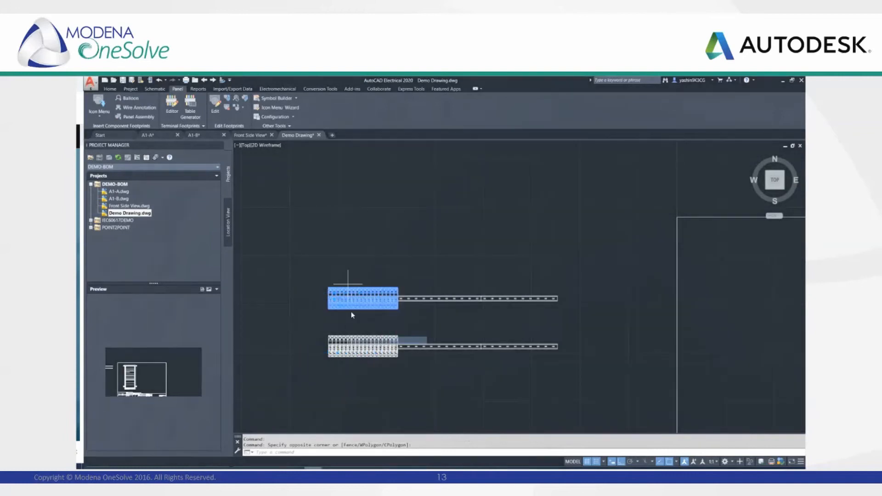
{"action": "left_click", "coordinate": [328, 299]}
{"action": "scroll", "coordinate": [500, 324], "scroll_direction": "down", "scroll_amount": 5}
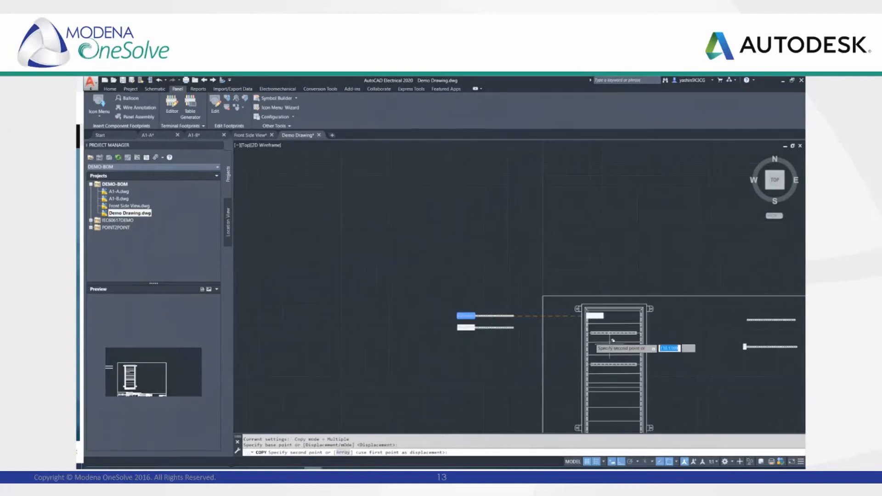
{"action": "scroll", "coordinate": [589, 331], "scroll_direction": "up", "scroll_amount": 5}
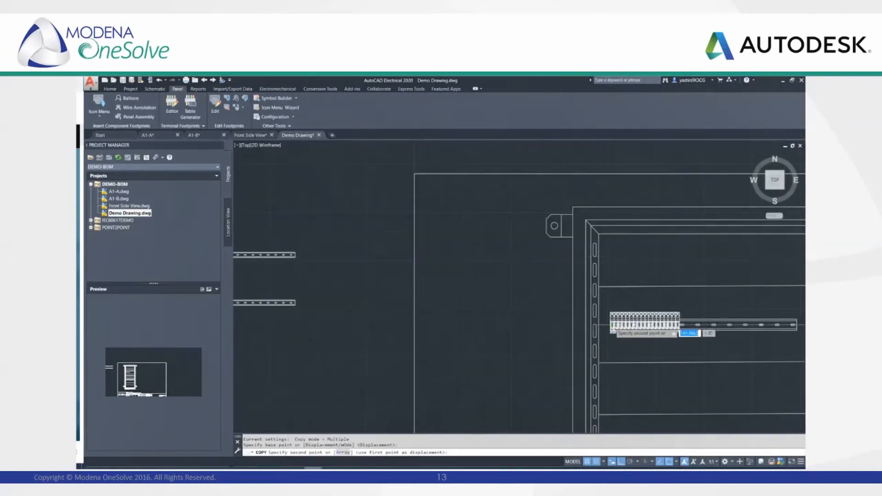
{"action": "left_click", "coordinate": [613, 322]}
{"action": "scroll", "coordinate": [614, 322], "scroll_direction": "down", "scroll_amount": 4}
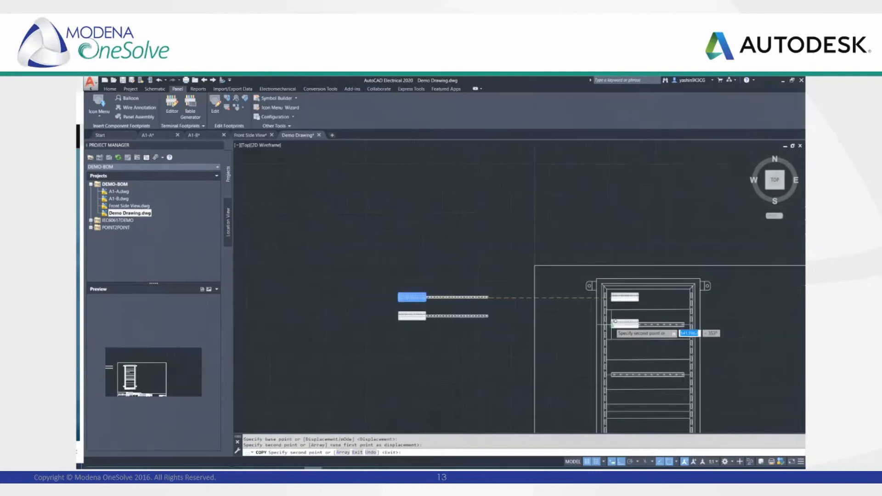
{"action": "key", "text": "Escape"}
Copy the lower row of circuit breakers from outside the border onto the left end of the enclosure's second DIN rail.
{"action": "scroll", "coordinate": [415, 312], "scroll_direction": "up", "scroll_amount": 2}
{"action": "scroll", "coordinate": [414, 312], "scroll_direction": "up", "scroll_amount": 3}
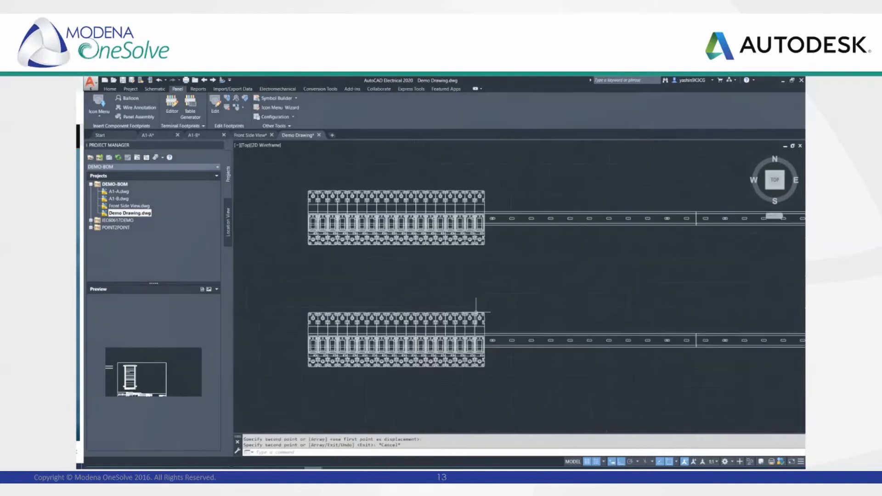
{"action": "left_click", "coordinate": [501, 305]}
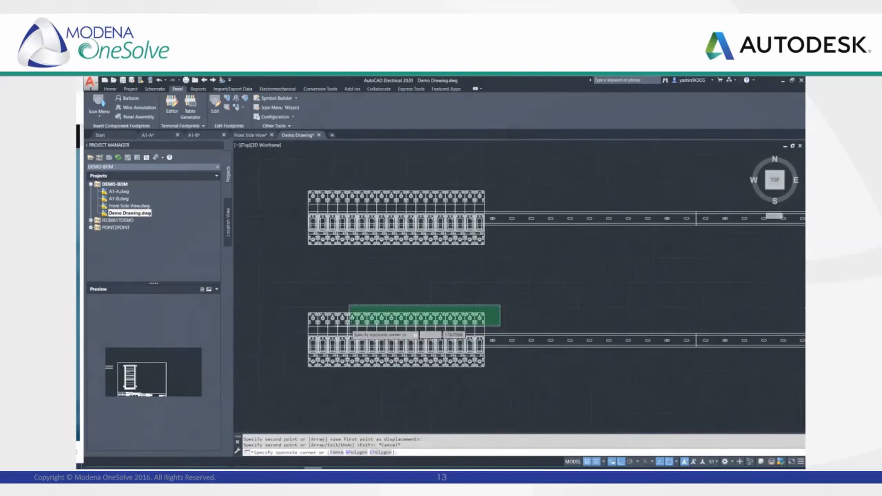
{"action": "left_click", "coordinate": [308, 322]}
{"action": "right_click", "coordinate": [354, 304]}
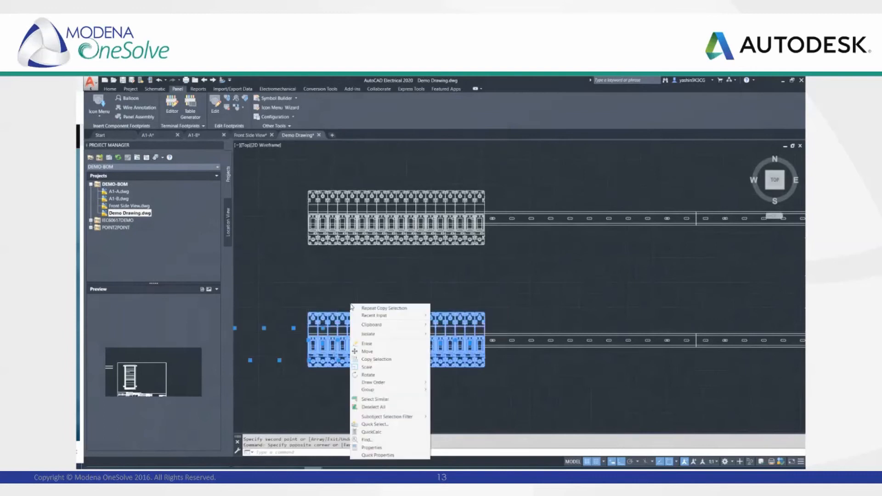
{"action": "left_click", "coordinate": [375, 359]}
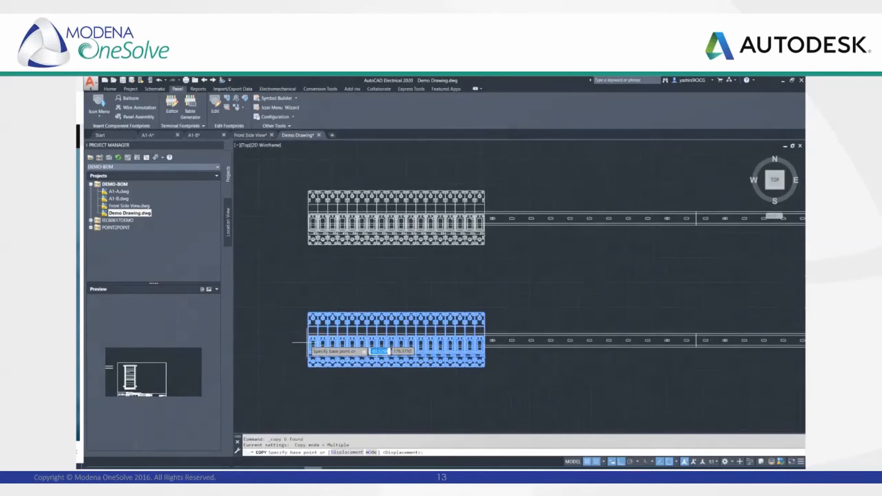
{"action": "left_click", "coordinate": [312, 342]}
{"action": "scroll", "coordinate": [312, 344], "scroll_direction": "down", "scroll_amount": 8}
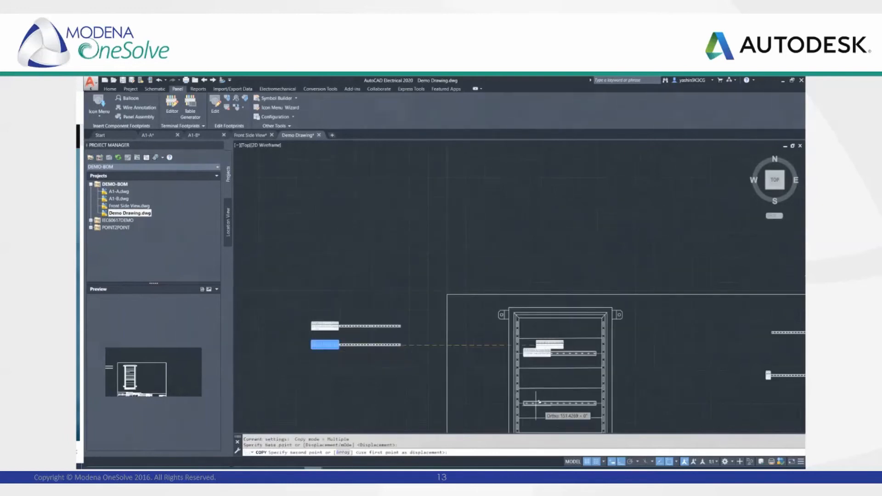
{"action": "scroll", "coordinate": [536, 403], "scroll_direction": "up", "scroll_amount": 6}
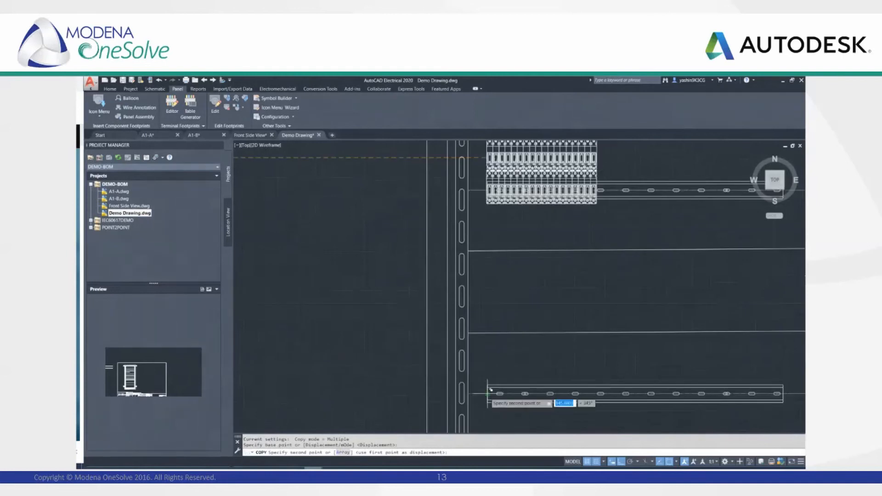
{"action": "left_click", "coordinate": [488, 394]}
{"action": "scroll", "coordinate": [487, 393], "scroll_direction": "down", "scroll_amount": 5}
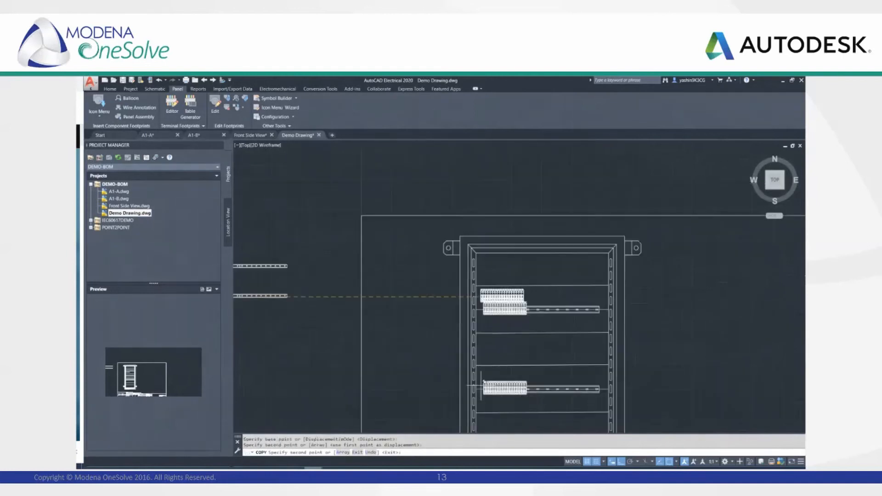
{"action": "key", "text": "Escape"}
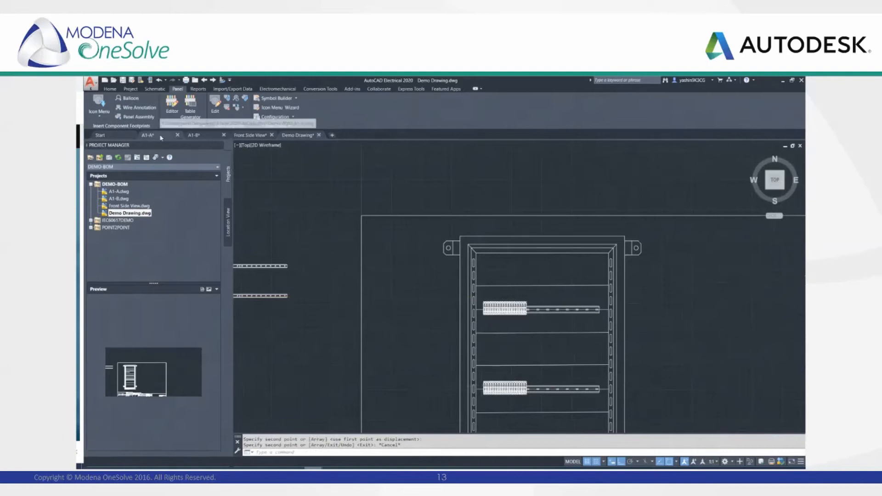
Examine the enclosure layouts in drawings A1-A and A1-B, looking at the components mounted on their upper two DIN rails.
{"action": "left_click", "coordinate": [148, 135]}
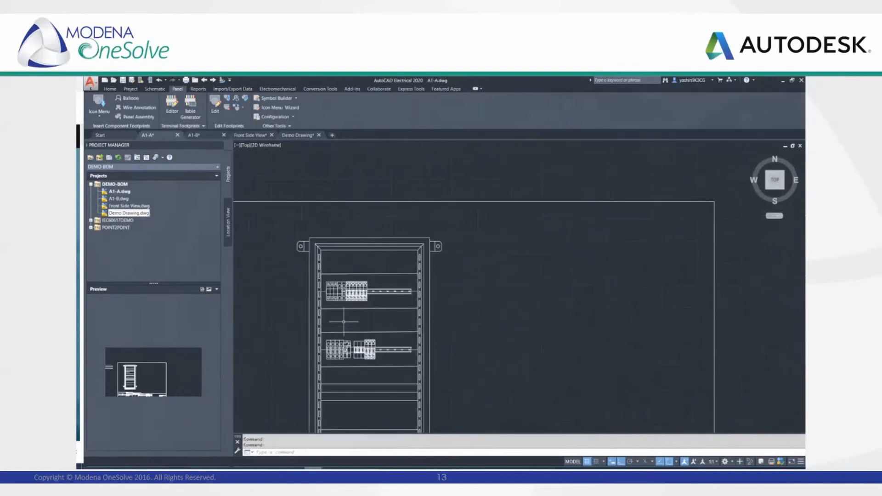
{"action": "scroll", "coordinate": [344, 321], "scroll_direction": "up", "scroll_amount": 3}
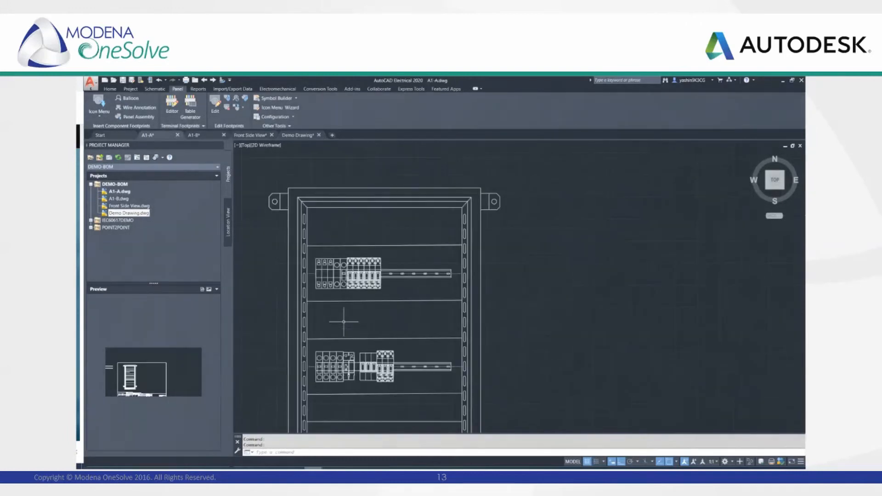
{"action": "scroll", "coordinate": [344, 322], "scroll_direction": "down", "scroll_amount": 4}
{"action": "left_click", "coordinate": [205, 137]}
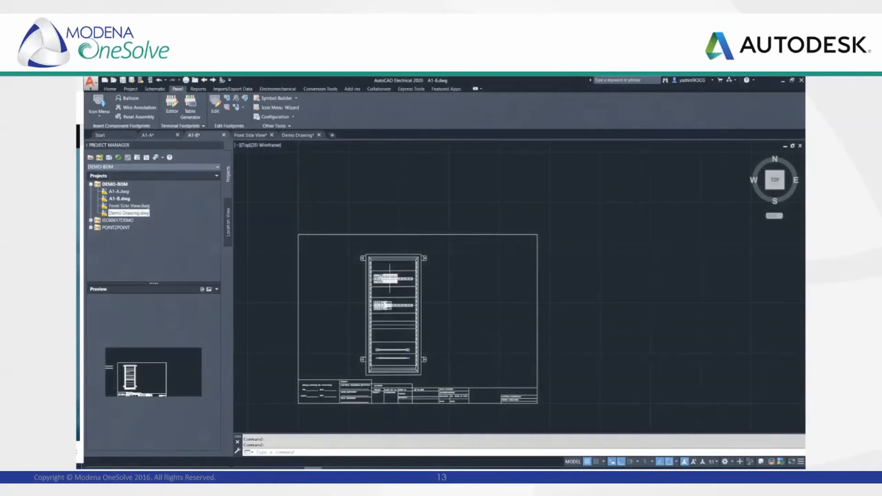
{"action": "scroll", "coordinate": [389, 277], "scroll_direction": "up", "scroll_amount": 4}
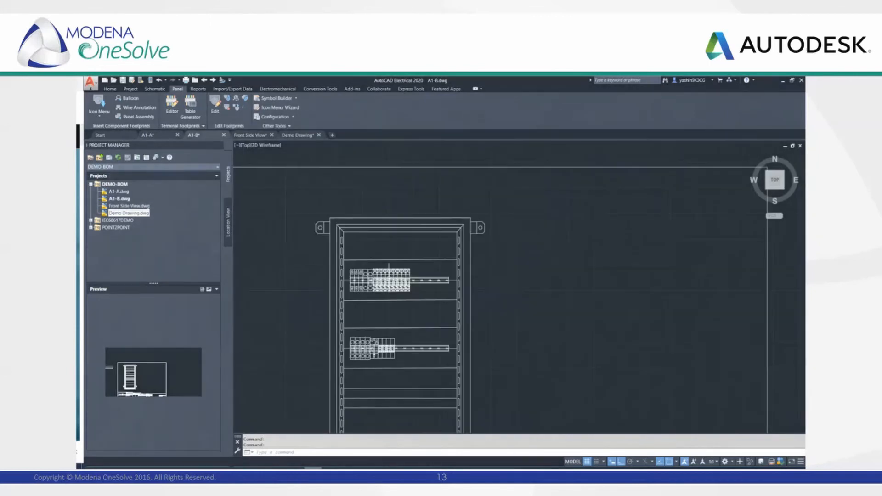
{"action": "scroll", "coordinate": [389, 277], "scroll_direction": "up", "scroll_amount": 5}
{"action": "scroll", "coordinate": [388, 277], "scroll_direction": "down", "scroll_amount": 3}
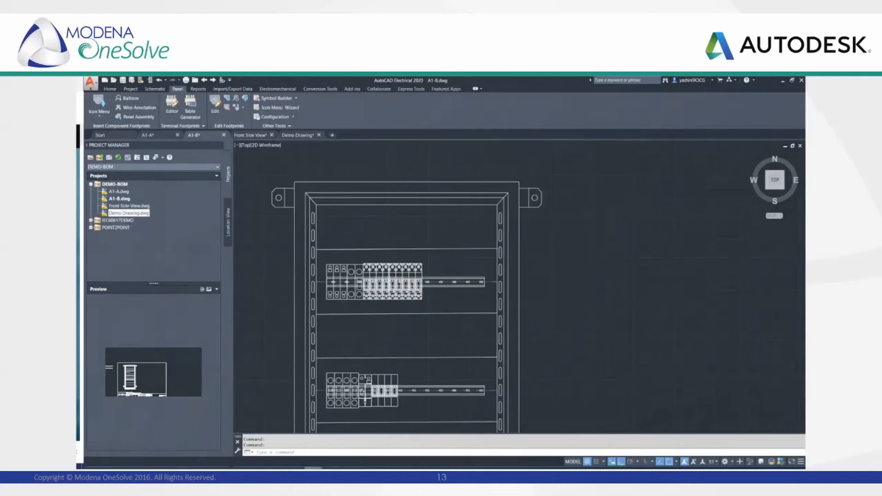
{"action": "scroll", "coordinate": [389, 278], "scroll_direction": "down", "scroll_amount": 2}
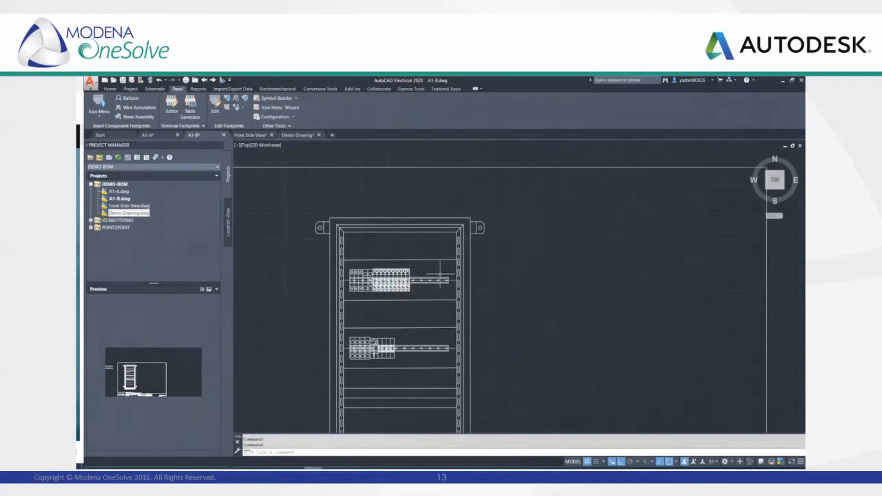
{"action": "scroll", "coordinate": [419, 276], "scroll_direction": "up", "scroll_amount": 2}
{"action": "scroll", "coordinate": [419, 277], "scroll_direction": "up", "scroll_amount": 3}
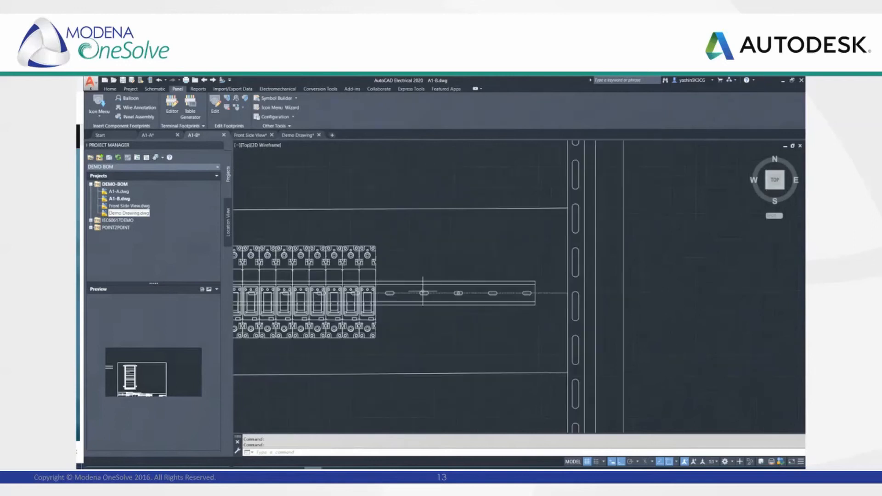
{"action": "scroll", "coordinate": [425, 284], "scroll_direction": "down", "scroll_amount": 3}
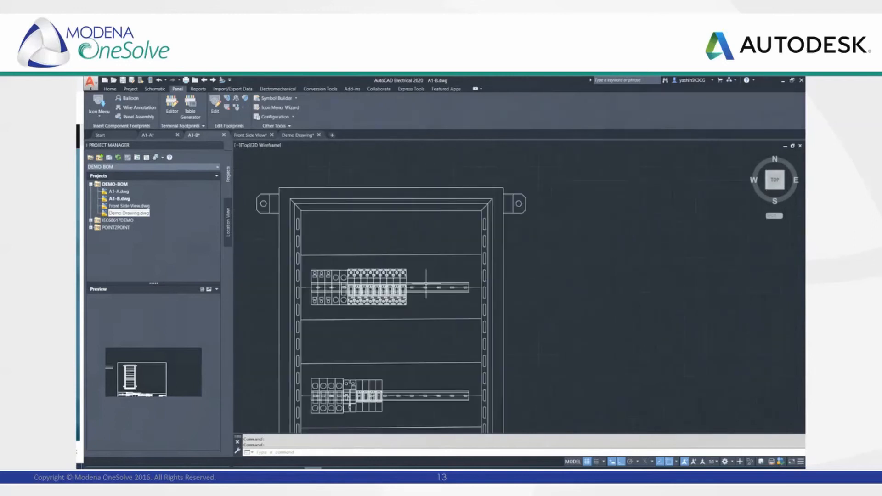
{"action": "scroll", "coordinate": [425, 284], "scroll_direction": "down", "scroll_amount": 2}
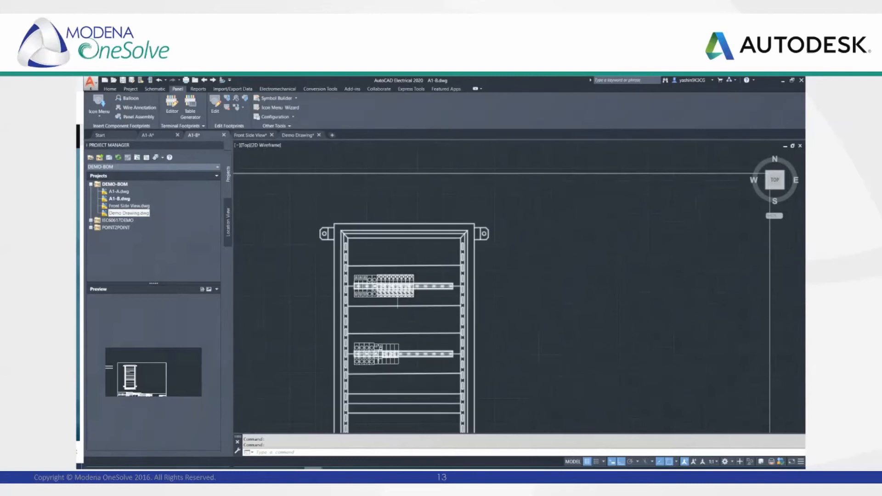
{"action": "scroll", "coordinate": [397, 300], "scroll_direction": "down", "scroll_amount": 3}
{"action": "scroll", "coordinate": [391, 357], "scroll_direction": "up", "scroll_amount": 3}
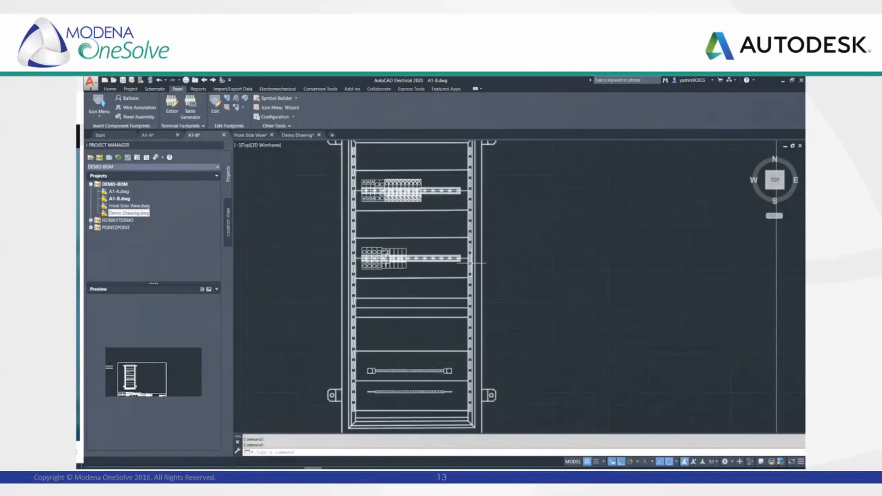
In the Front Side View drawing, start an enclosure footprint with manufacturer Onesolve and catalog number SMS45A-FS.
{"action": "left_click", "coordinate": [250, 138]}
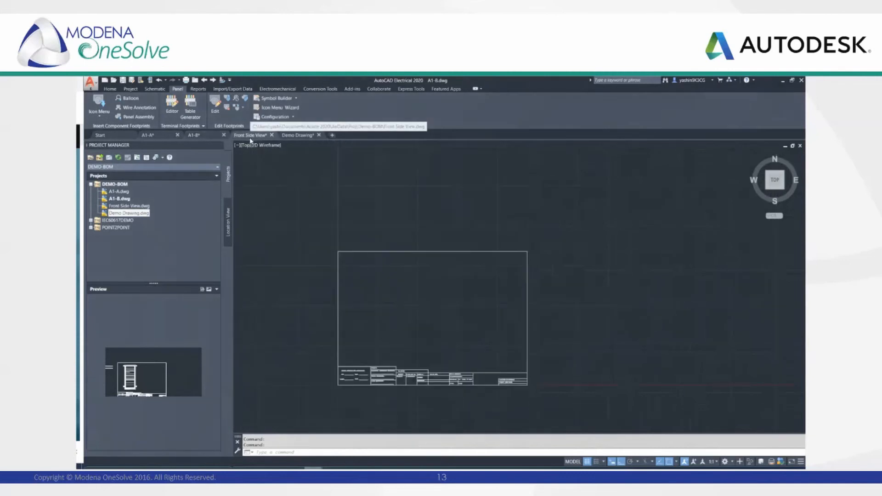
{"action": "scroll", "coordinate": [436, 353], "scroll_direction": "up", "scroll_amount": 2}
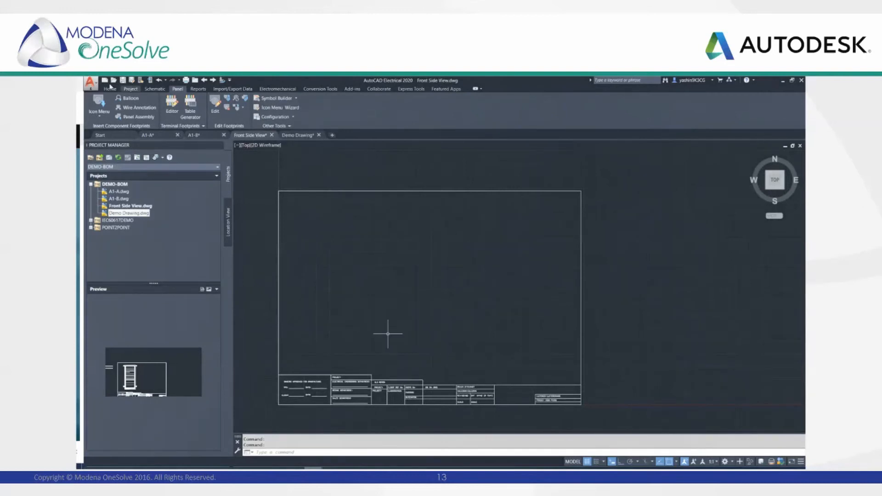
{"action": "left_click", "coordinate": [100, 102]}
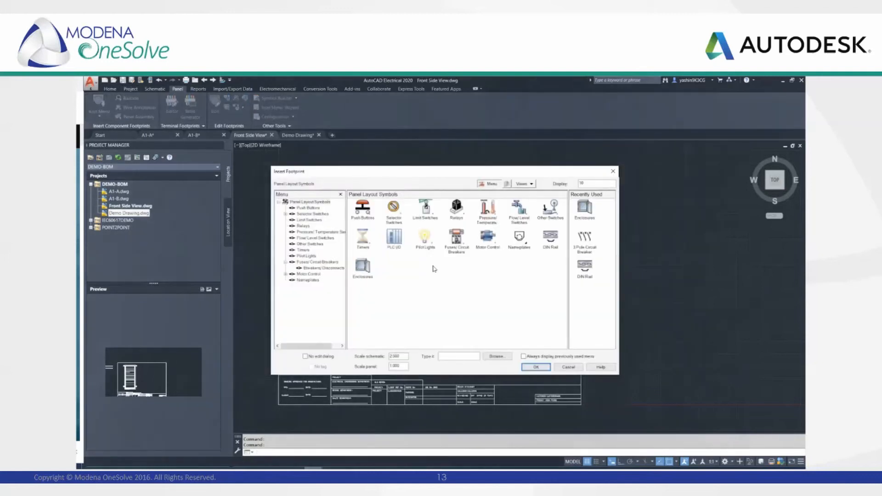
{"action": "left_click", "coordinate": [369, 267]}
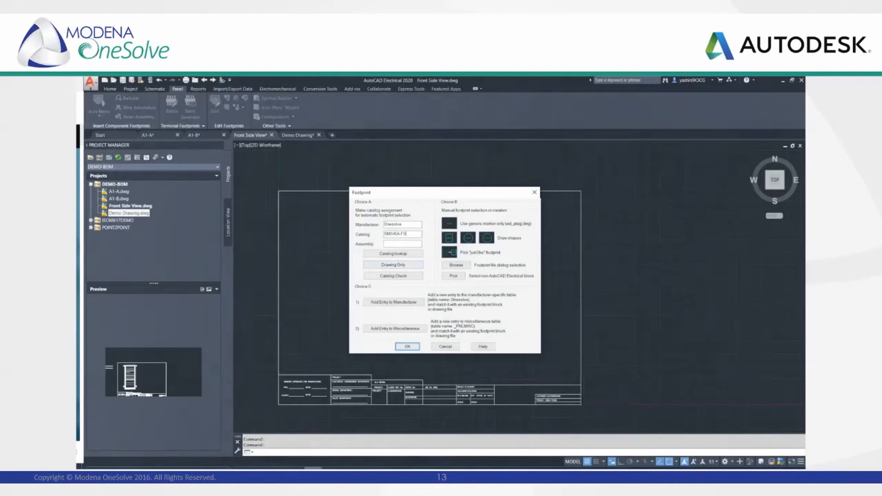
{"action": "left_click", "coordinate": [407, 346]}
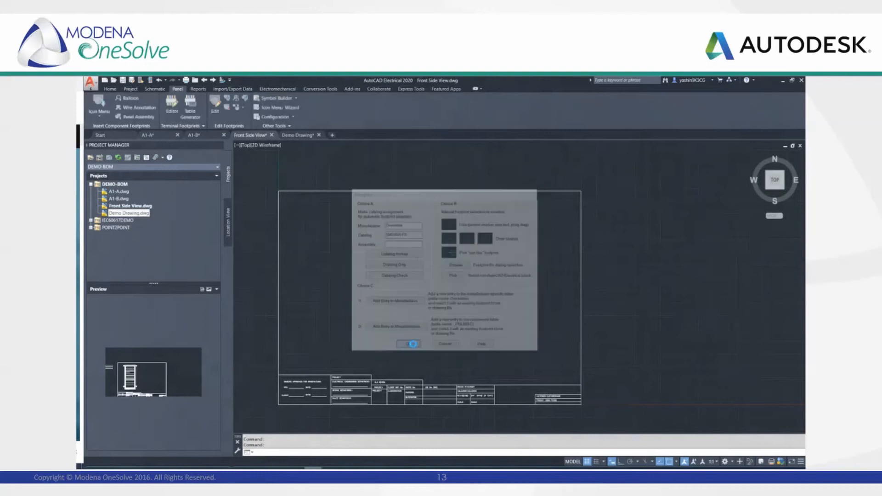
Place the enclosure's front and side views upright inside the drawing border and accept the component data.
{"action": "key", "text": "F8"}
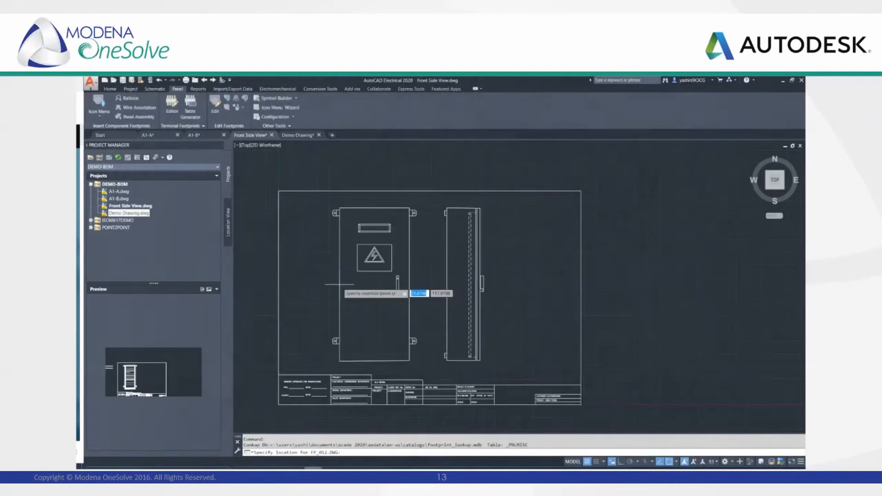
{"action": "left_click", "coordinate": [339, 285]}
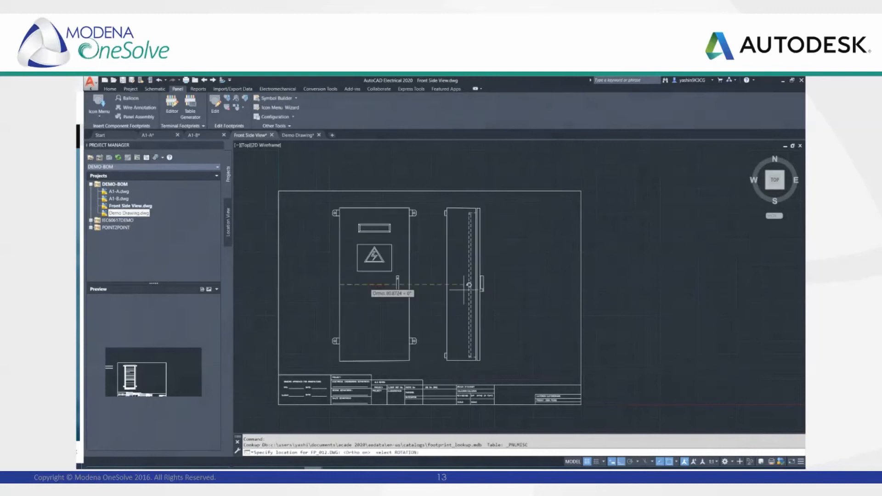
{"action": "left_click", "coordinate": [527, 289]}
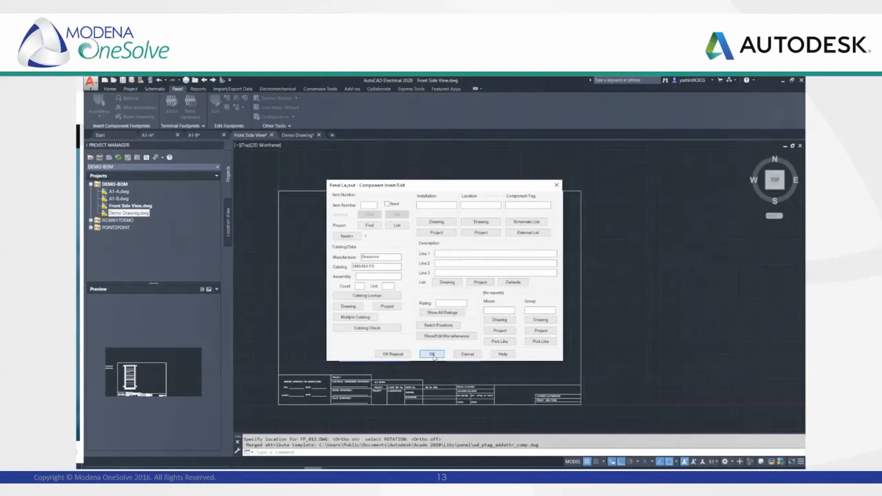
{"action": "left_click", "coordinate": [431, 354]}
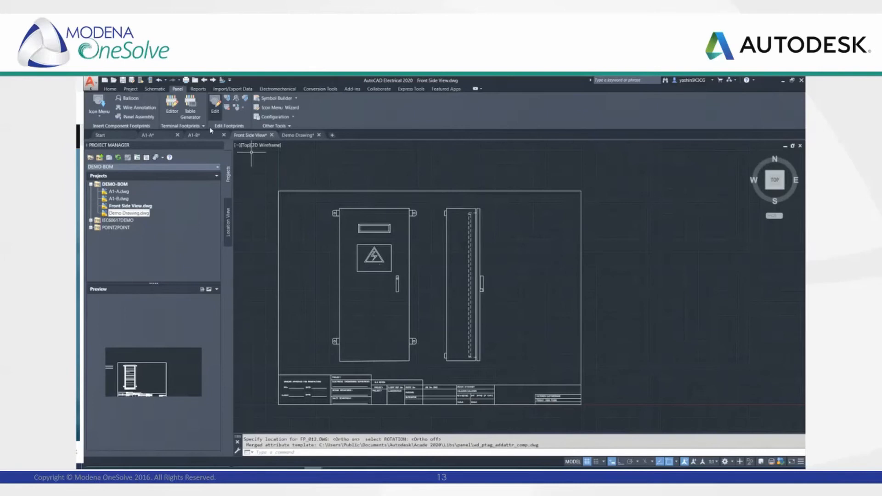
Generate a project panel Bill of Material report covering only drawings A1-A and A1-B.
{"action": "left_click", "coordinate": [199, 90]}
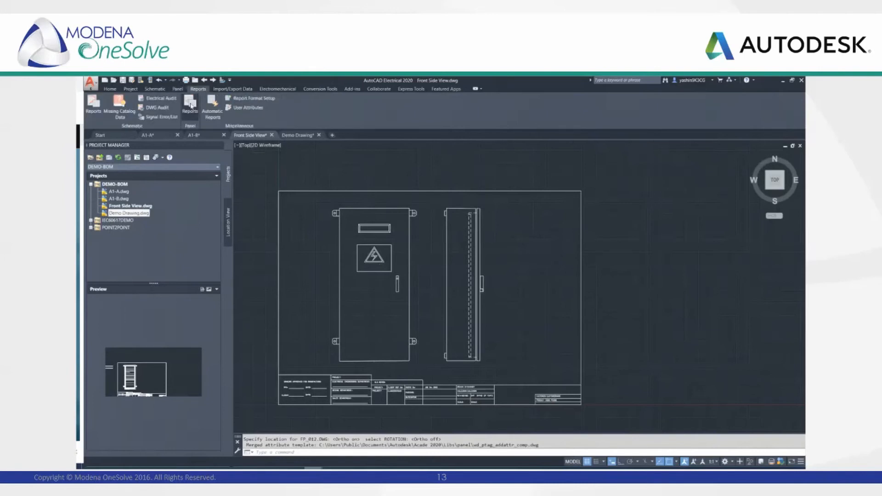
{"action": "left_click", "coordinate": [190, 105]}
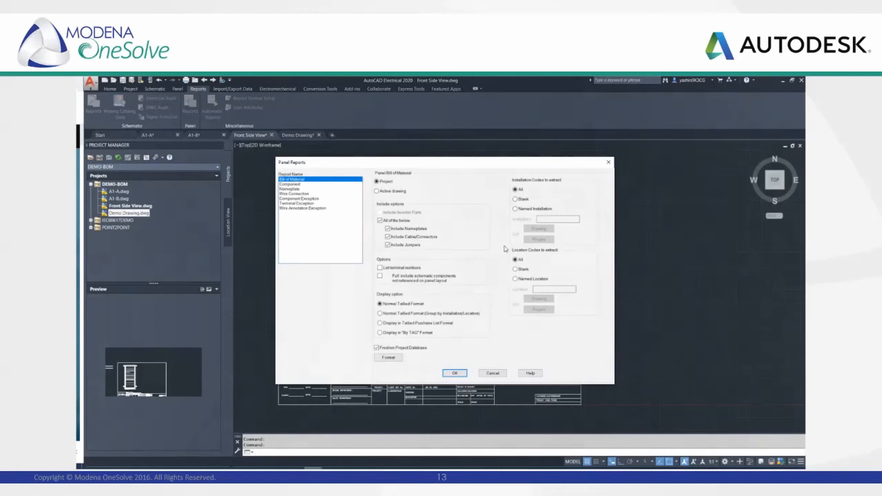
{"action": "left_click", "coordinate": [455, 373]}
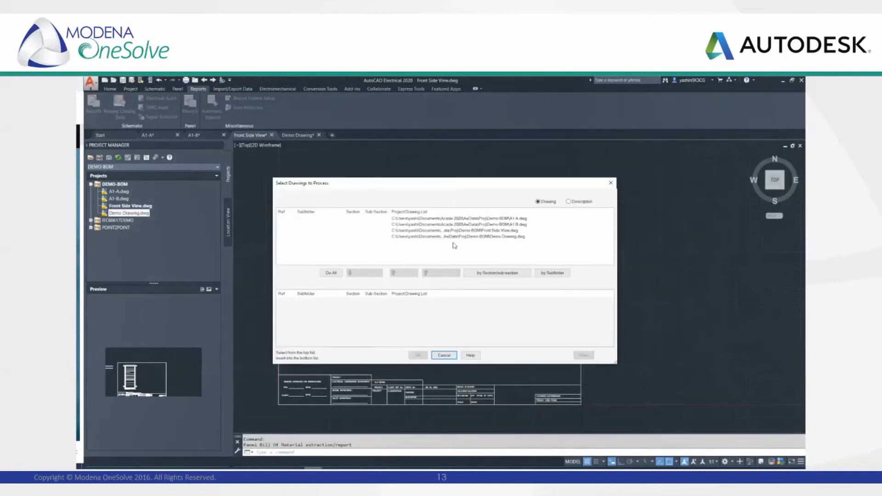
{"action": "left_click", "coordinate": [451, 225]}
{"action": "left_click_drag", "start_coordinate": [450, 225], "coordinate": [449, 220]}
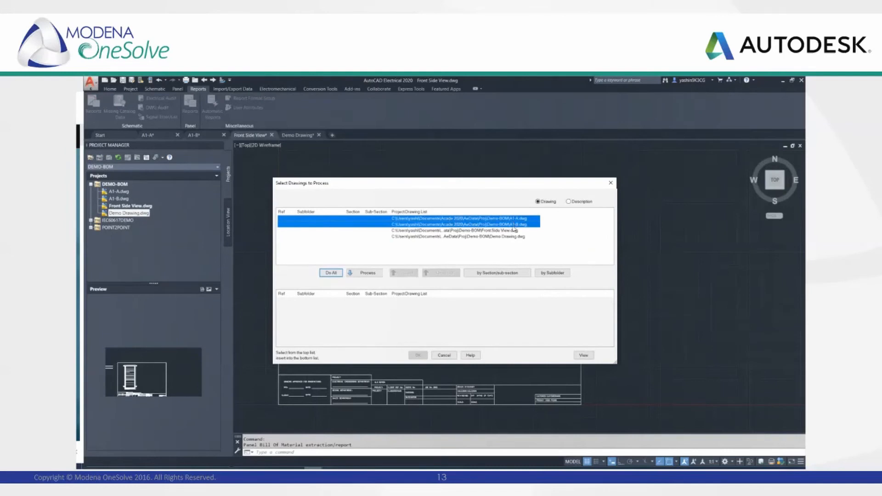
{"action": "left_click", "coordinate": [365, 273]}
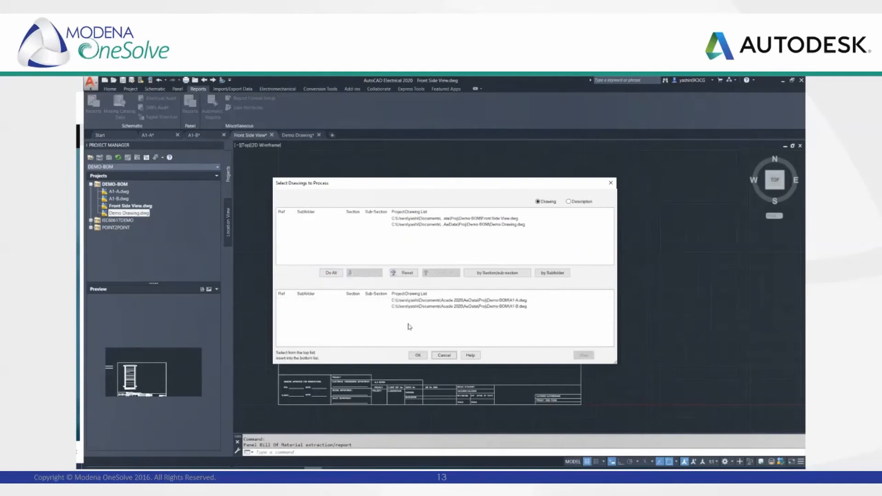
{"action": "left_click", "coordinate": [416, 356]}
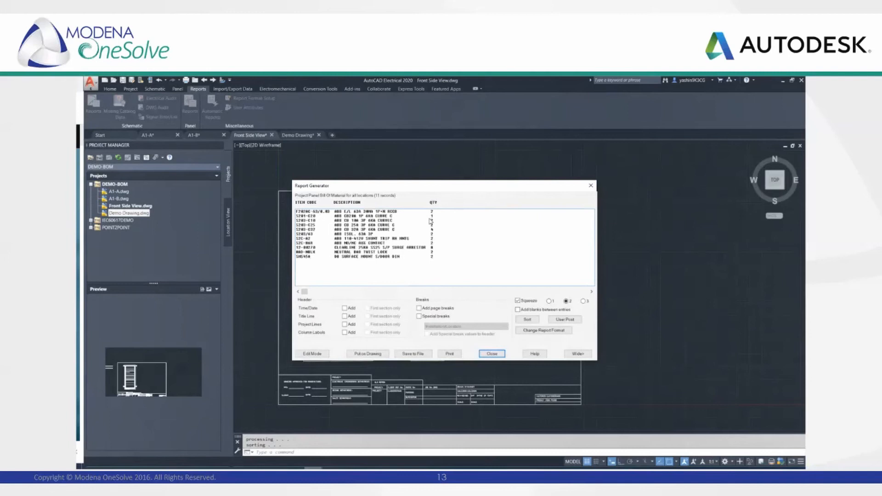
Insert the bill of material as a new table inside the border, beside the upper part of the enclosure's side view.
{"action": "left_click", "coordinate": [369, 354]}
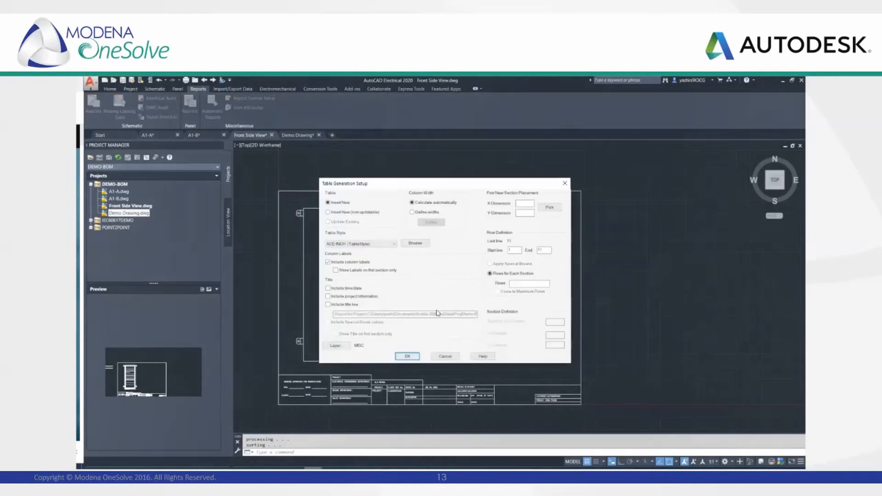
{"action": "left_click", "coordinate": [381, 243]}
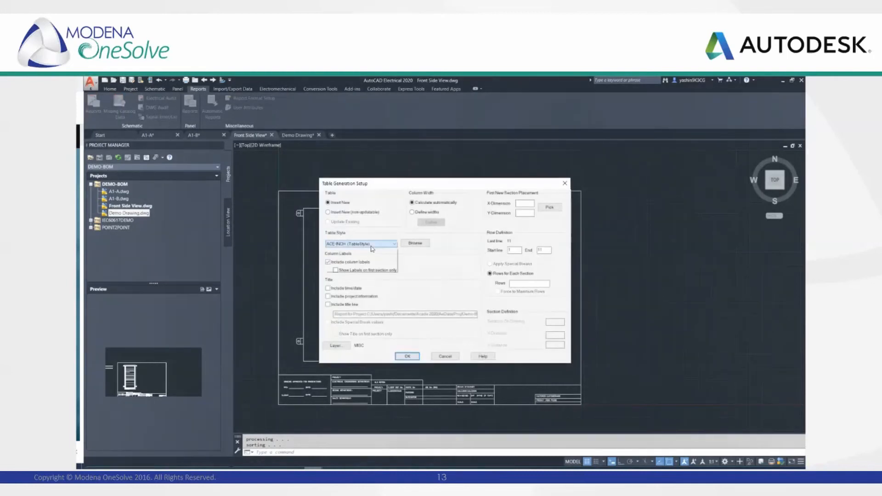
{"action": "left_click", "coordinate": [362, 267]}
{"action": "left_click", "coordinate": [407, 356]}
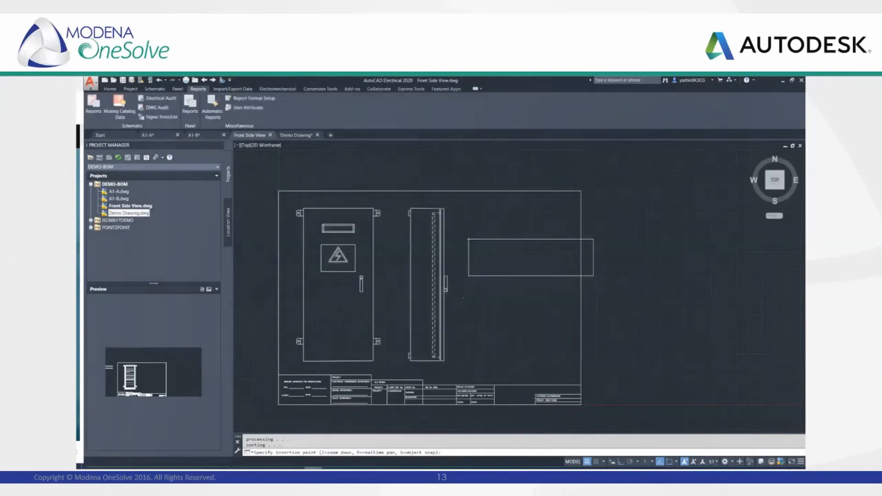
{"action": "left_click", "coordinate": [451, 214]}
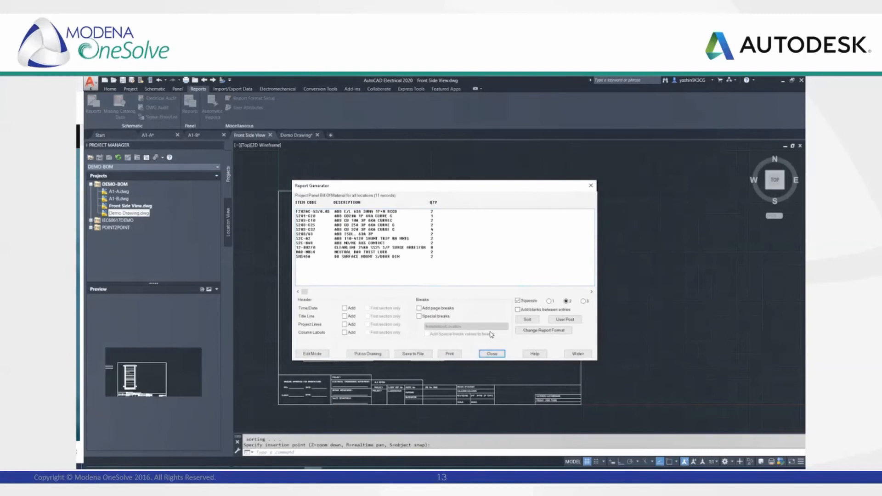
Save the report in Excel spreadsheet format as BOMPNL in the desktop folder BOM For ERP, without running a script, and close the report.
{"action": "left_click", "coordinate": [415, 354]}
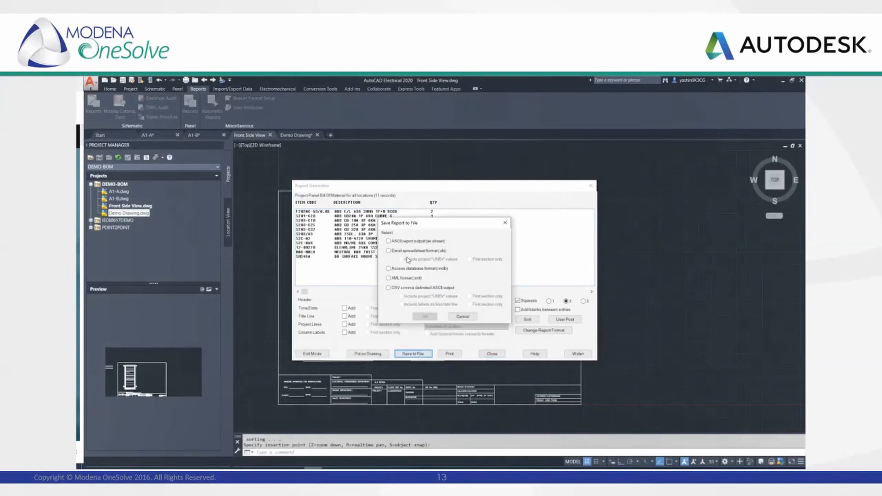
{"action": "left_click", "coordinate": [409, 252]}
{"action": "left_click", "coordinate": [425, 316]}
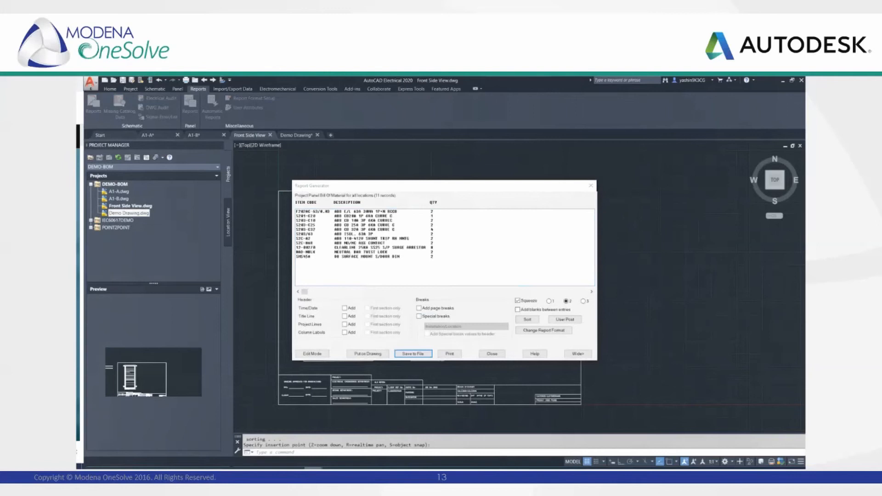
{"action": "left_click_drag", "start_coordinate": [270, 191], "coordinate": [511, 240]}
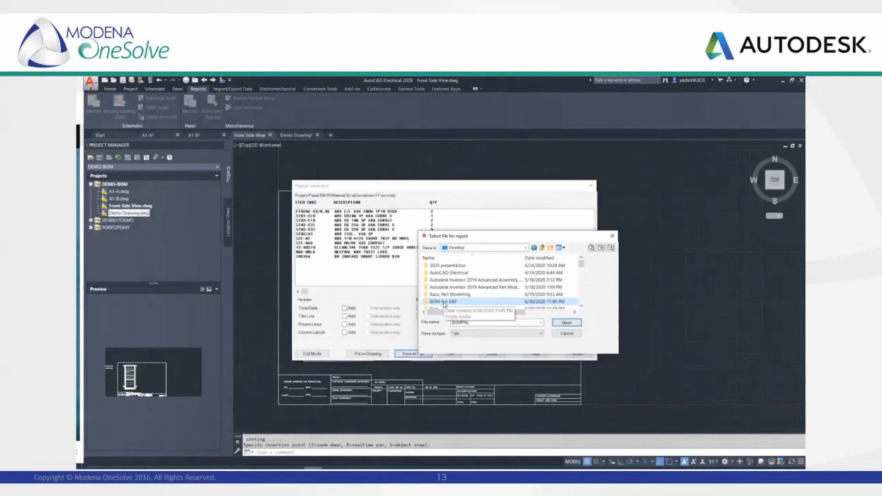
{"action": "double_click", "coordinate": [443, 303]}
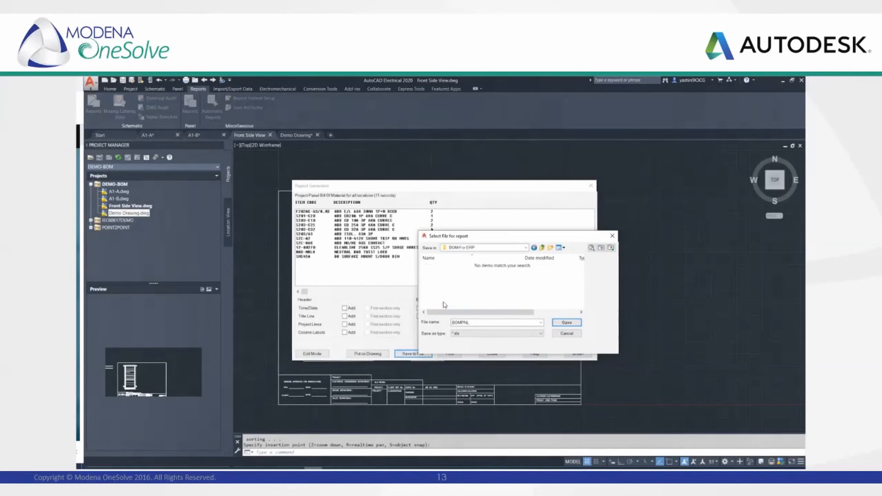
{"action": "left_click", "coordinate": [566, 322]}
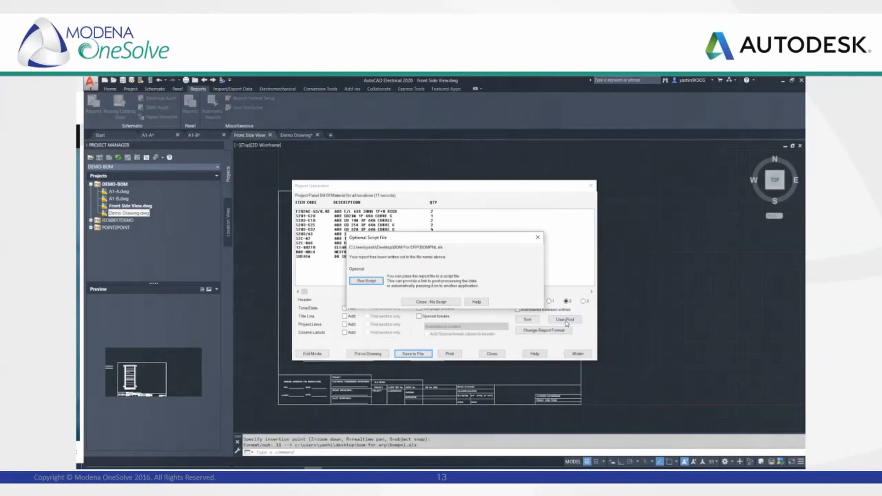
{"action": "left_click", "coordinate": [443, 301]}
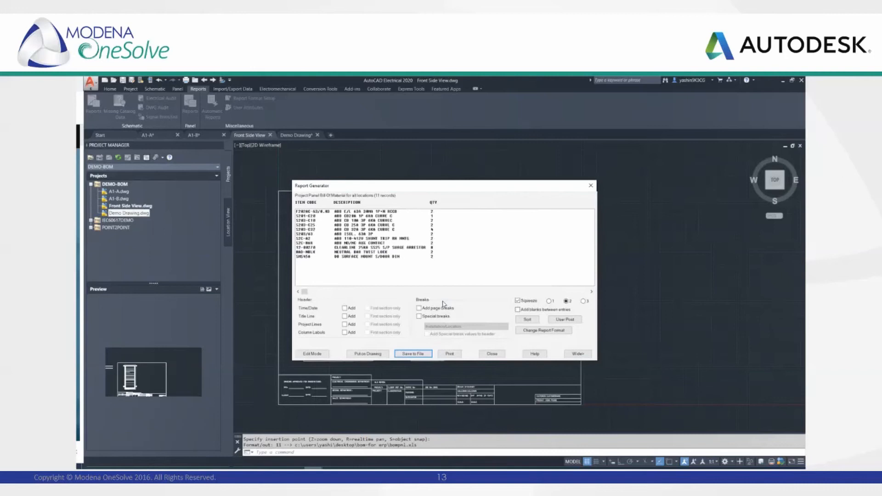
{"action": "left_click", "coordinate": [489, 354]}
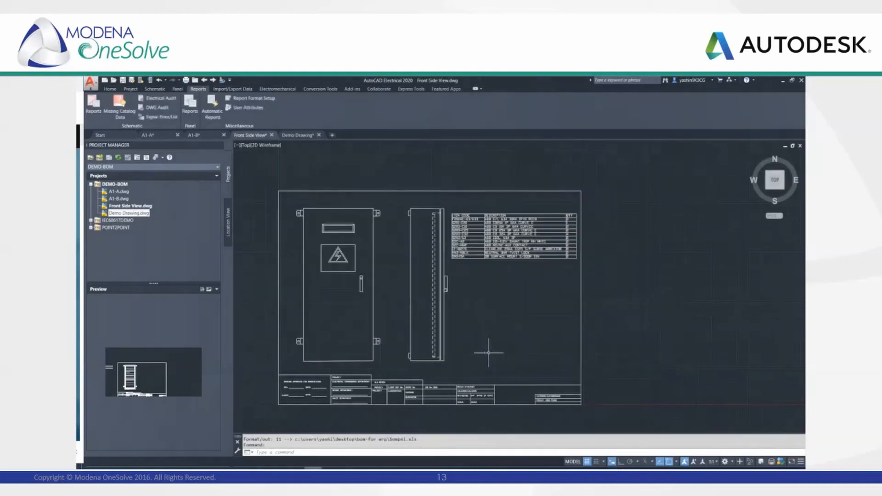
Check the inserted table, switch to the exported BOMPNL workbook in Excel and widen its item code column.
{"action": "scroll", "coordinate": [514, 209], "scroll_direction": "up", "scroll_amount": 4}
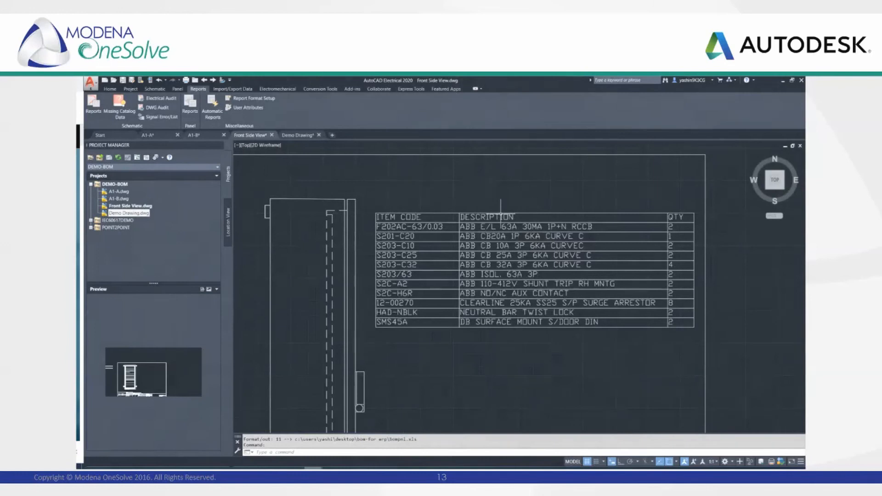
{"action": "left_click", "coordinate": [782, 82]}
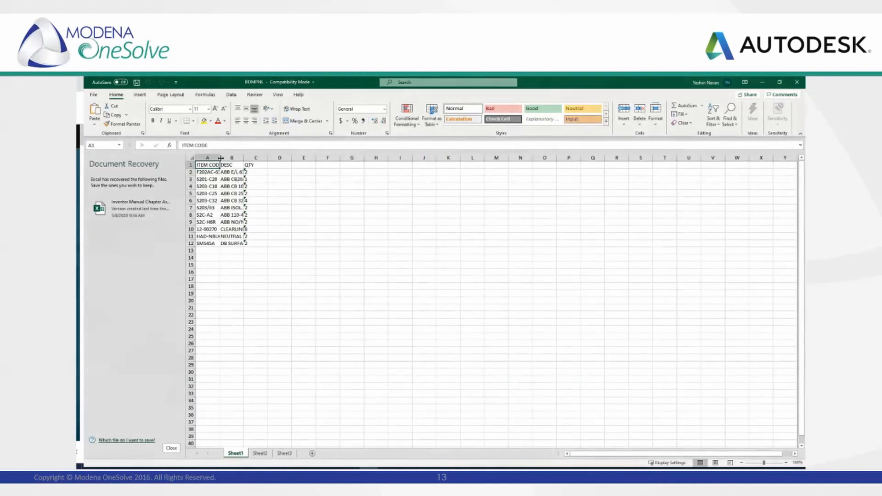
{"action": "left_click_drag", "start_coordinate": [229, 157], "coordinate": [262, 156]}
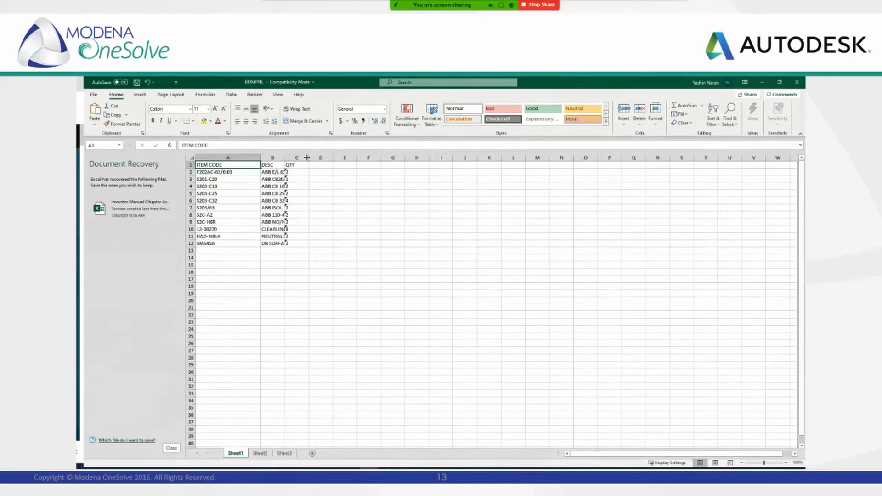
{"action": "key", "text": "Right"}
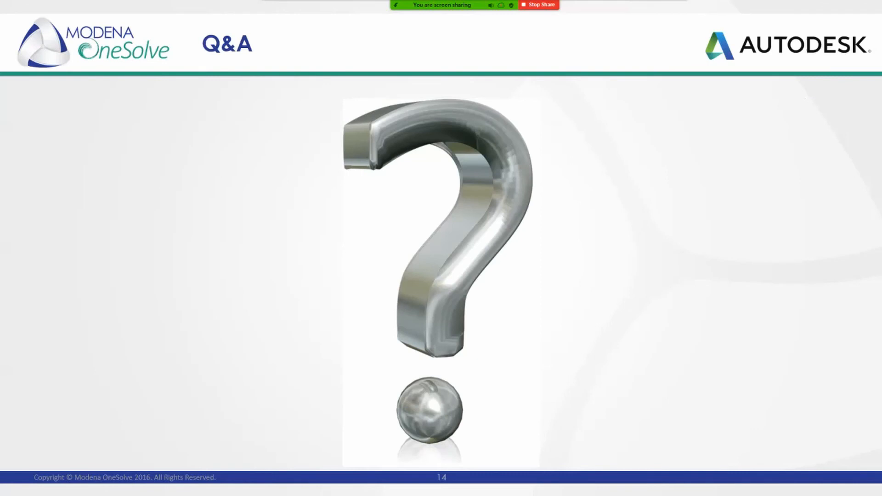